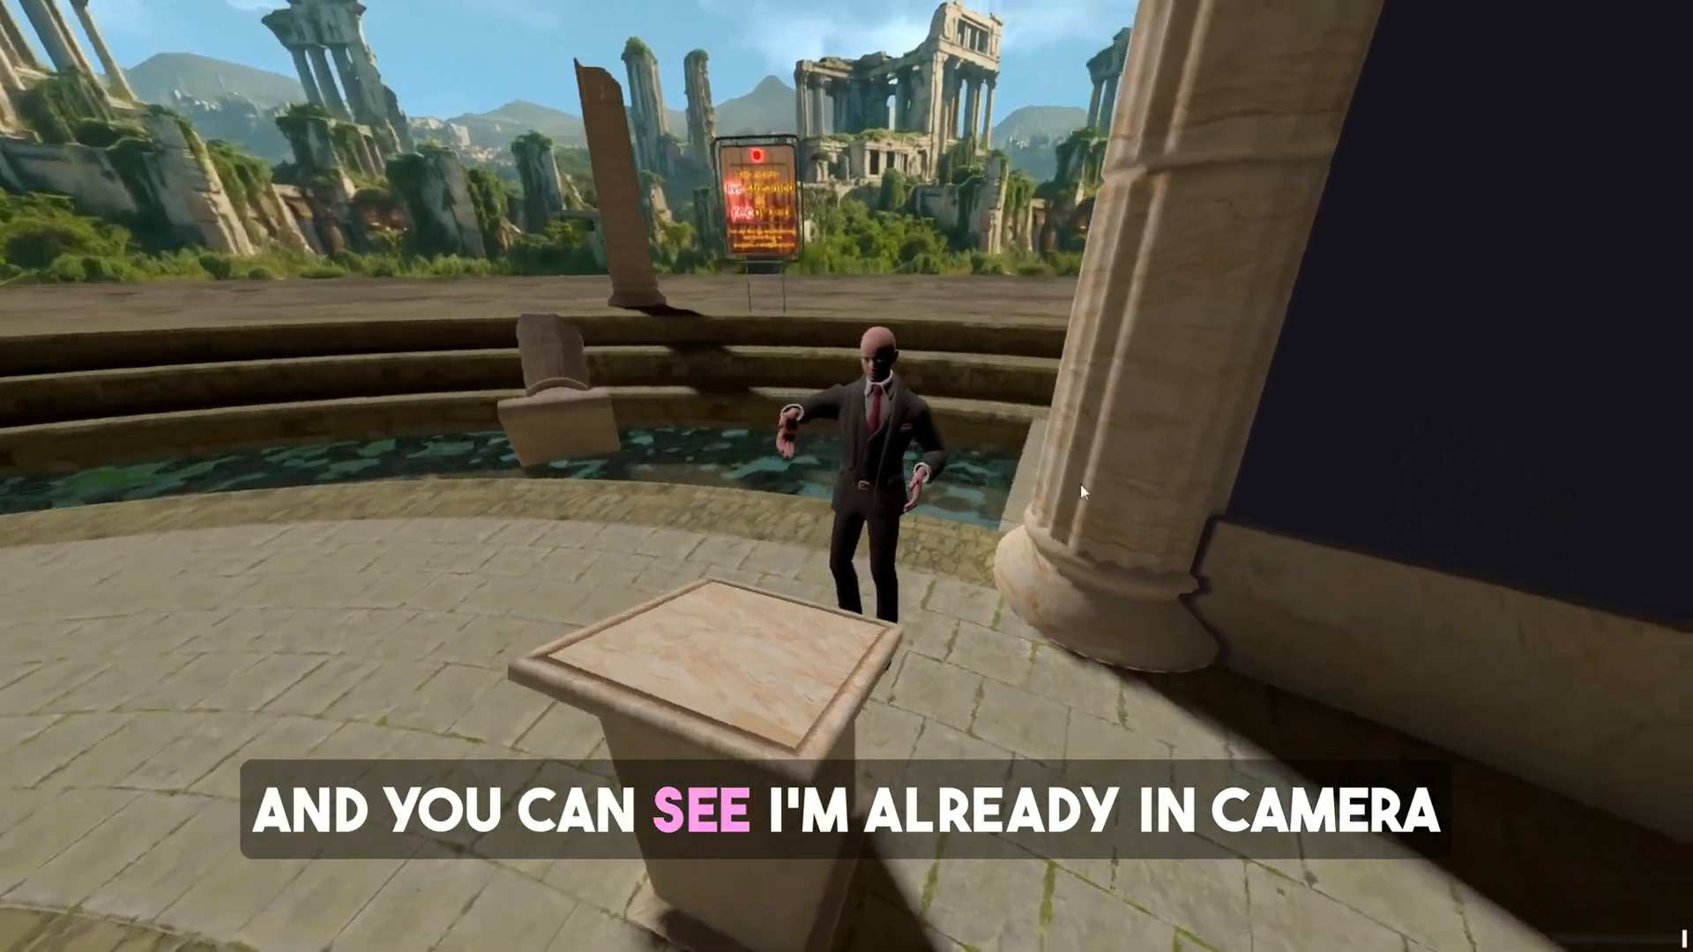
Adjust the camera view so the avatar and the stone podium are framed beside the column.
left_click_drag(1082, 484, 1346, 470)
left_click_drag(956, 570, 350, 531)
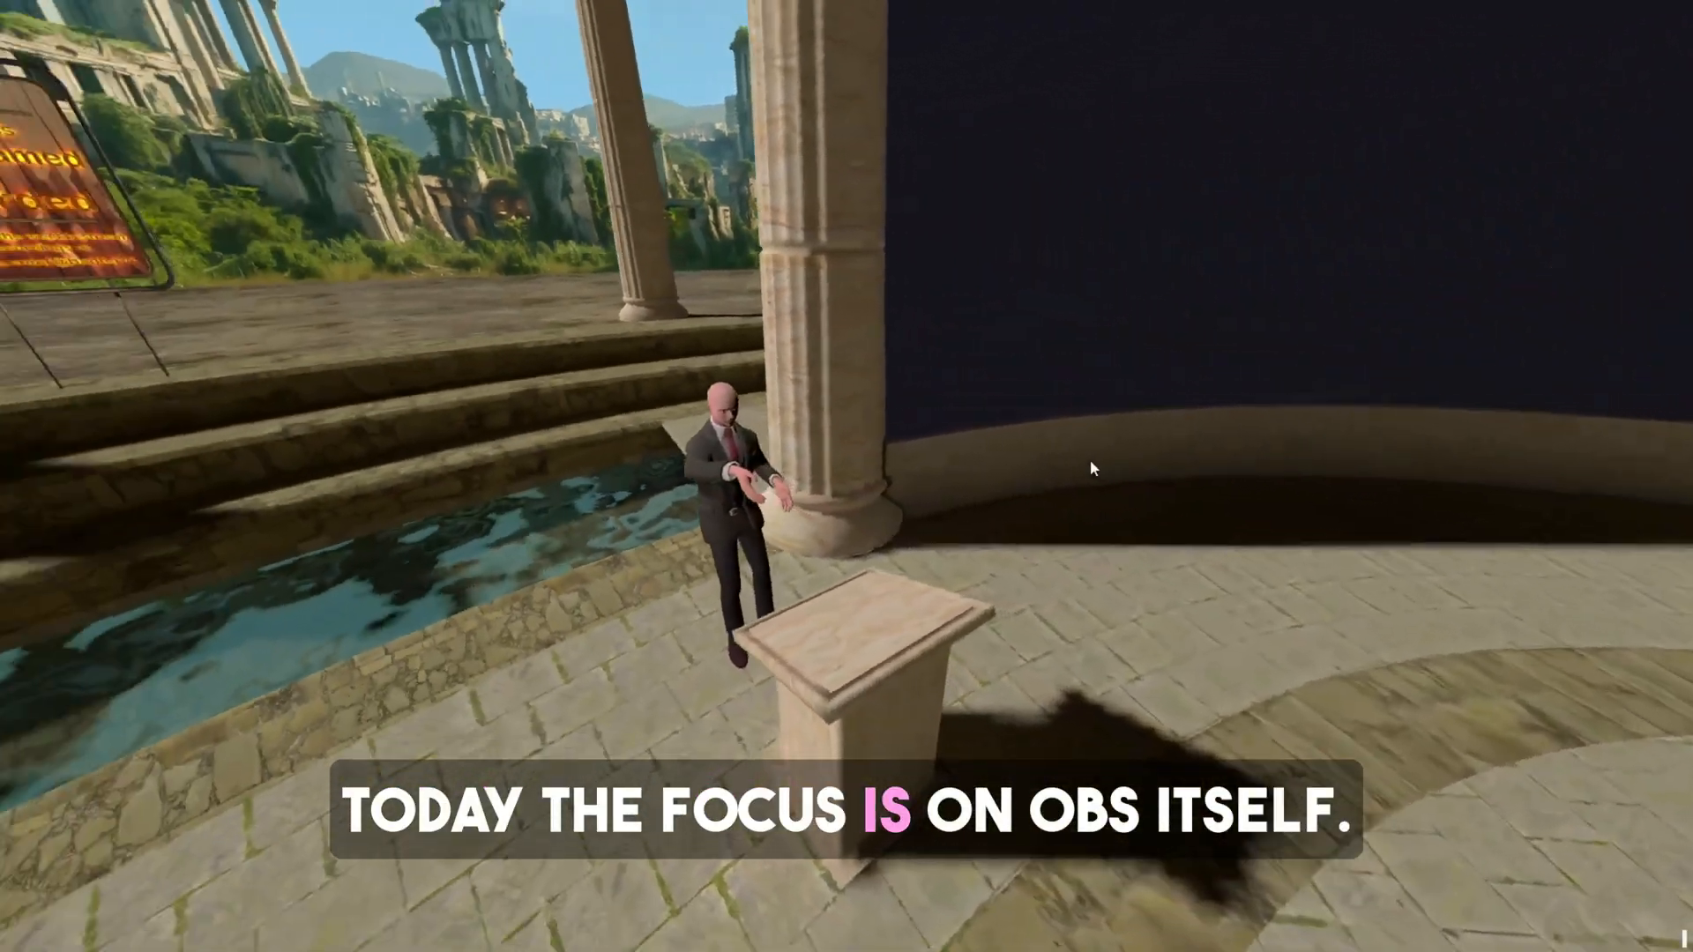
left_click_drag(1094, 467, 939, 466)
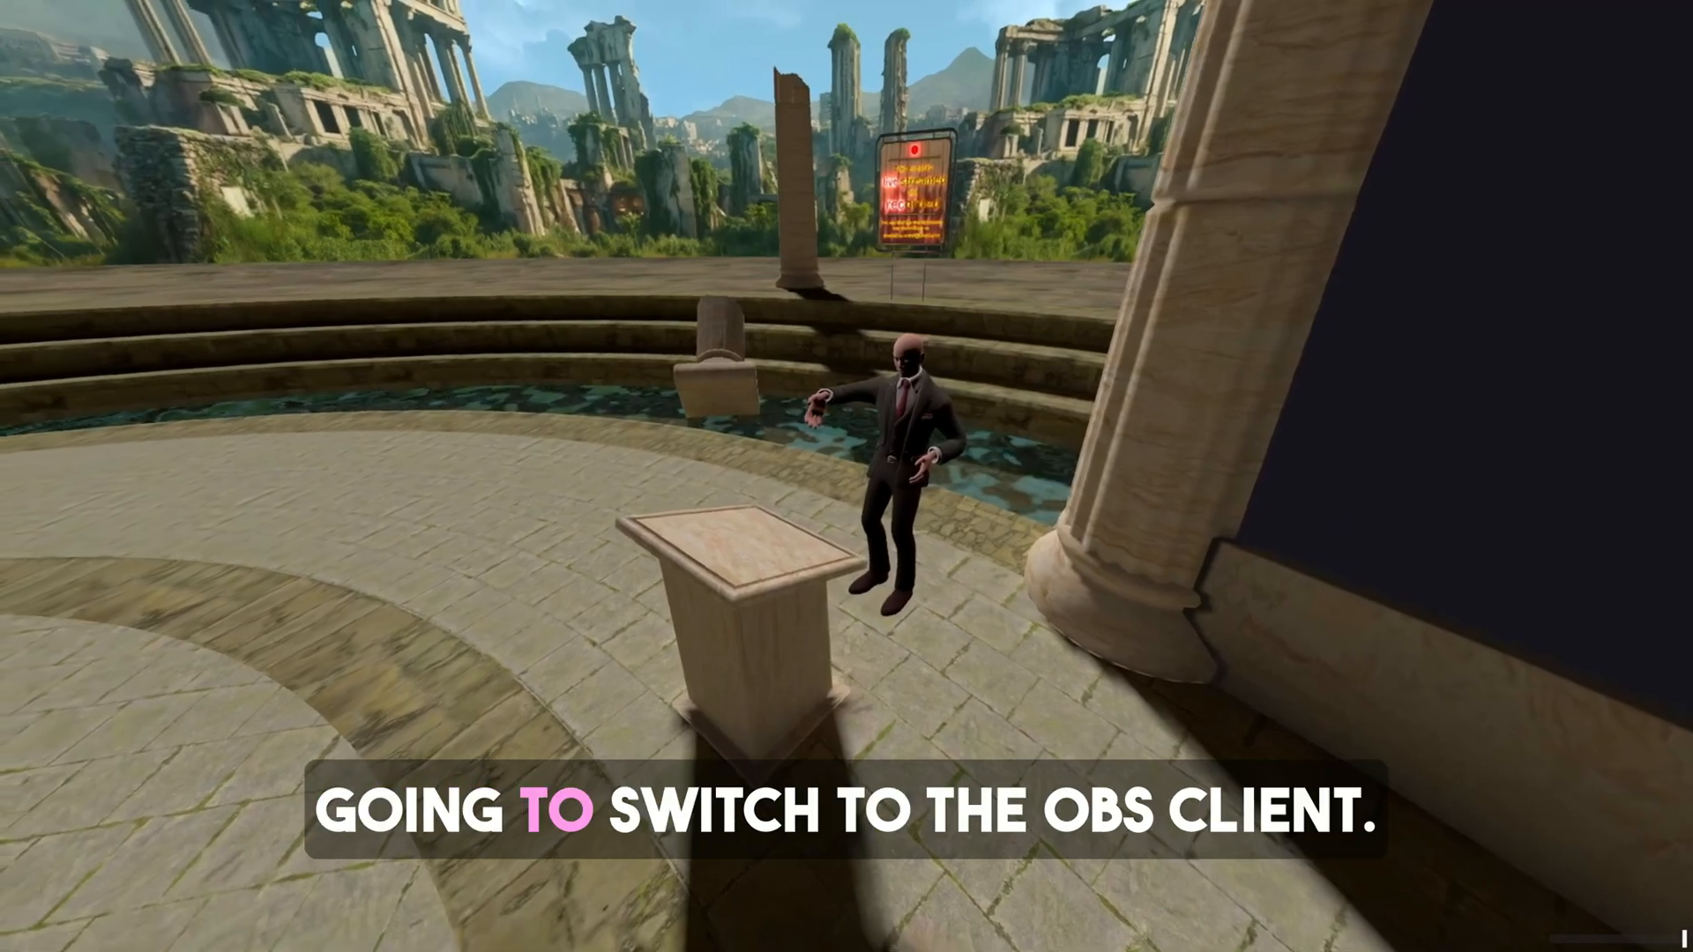
Switch to OBS, show the Banter Intro scene and select its VLC Video Source.
key("alt+Tab")
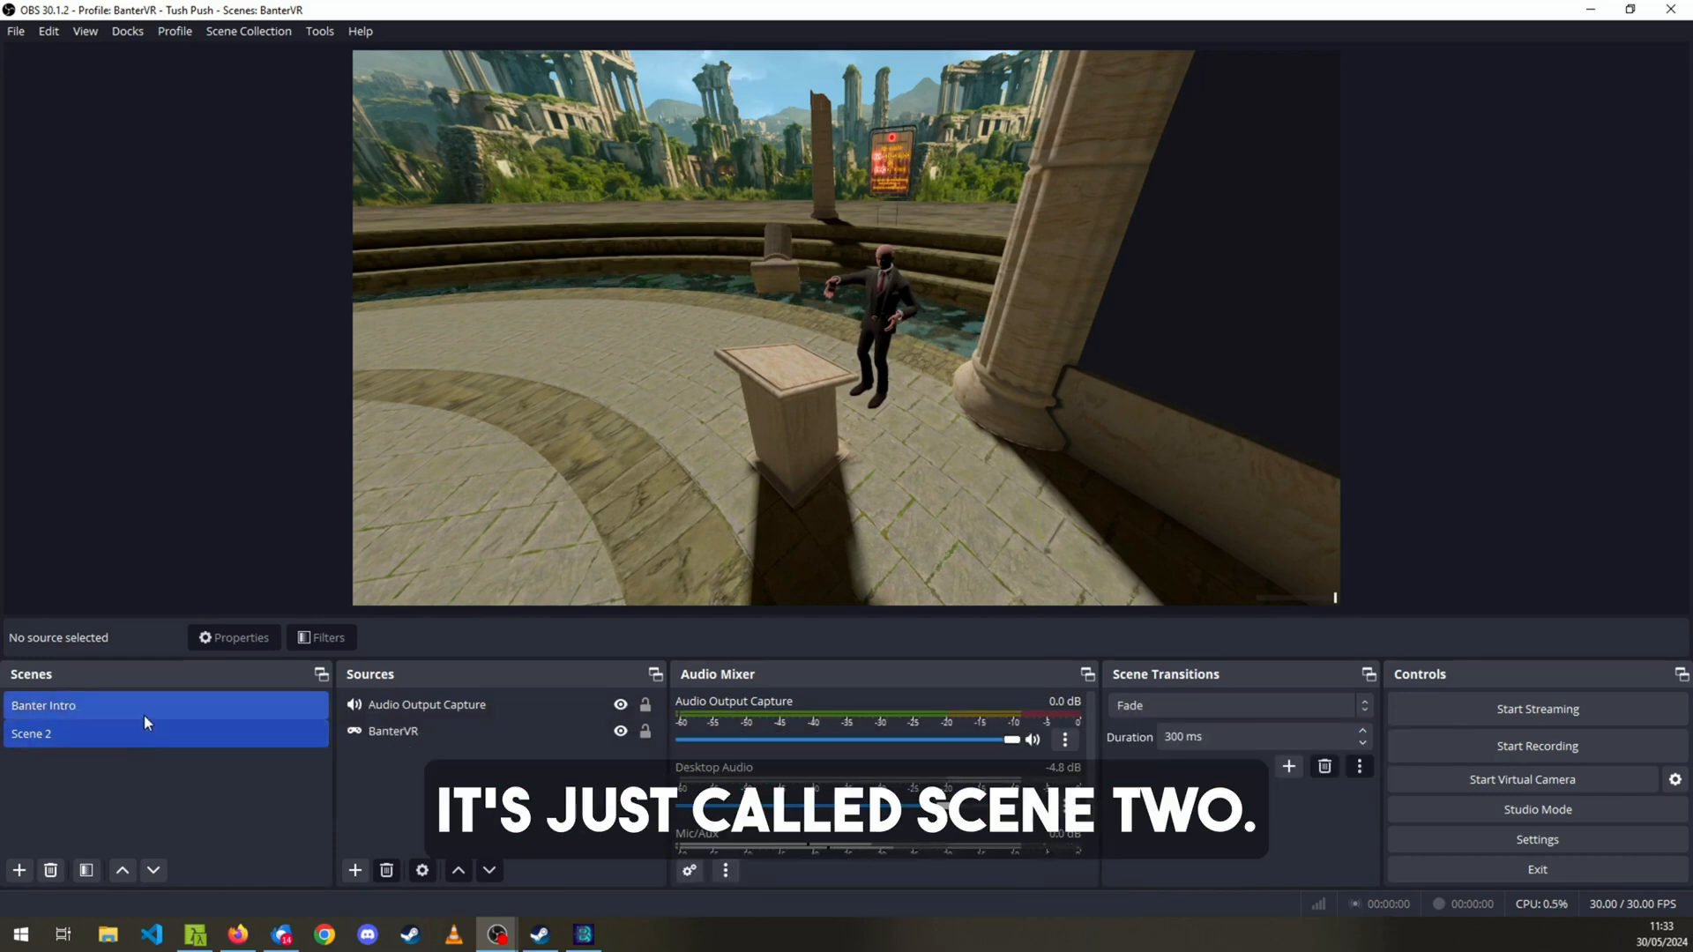
left_click(145, 716)
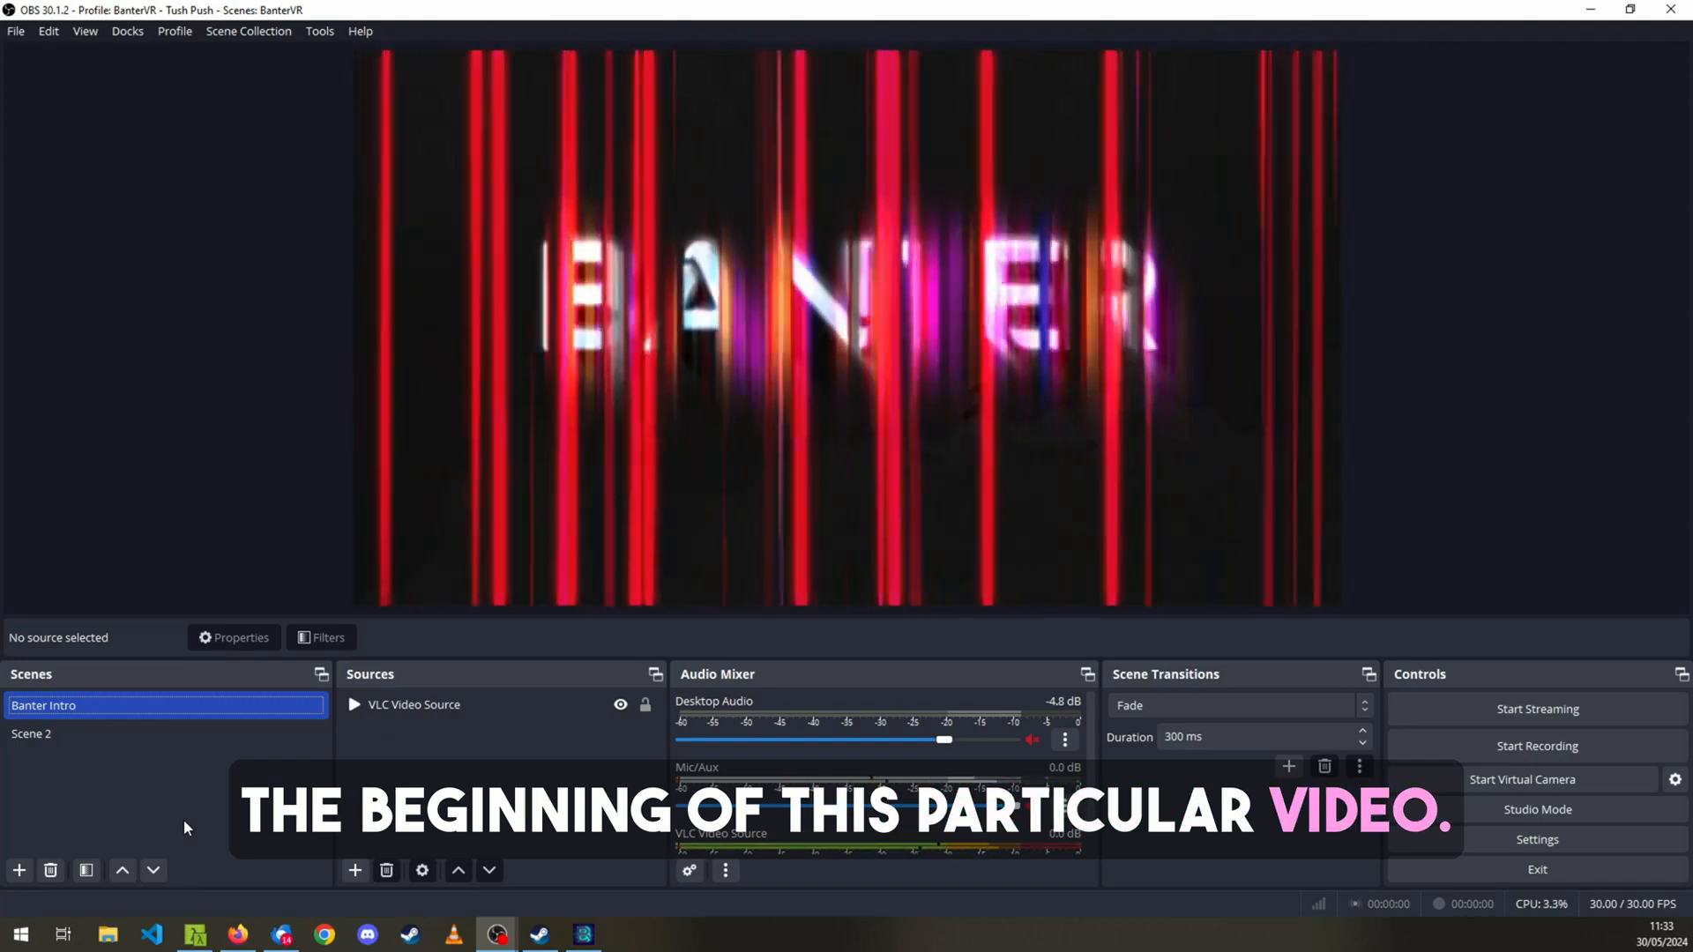
left_click(509, 710)
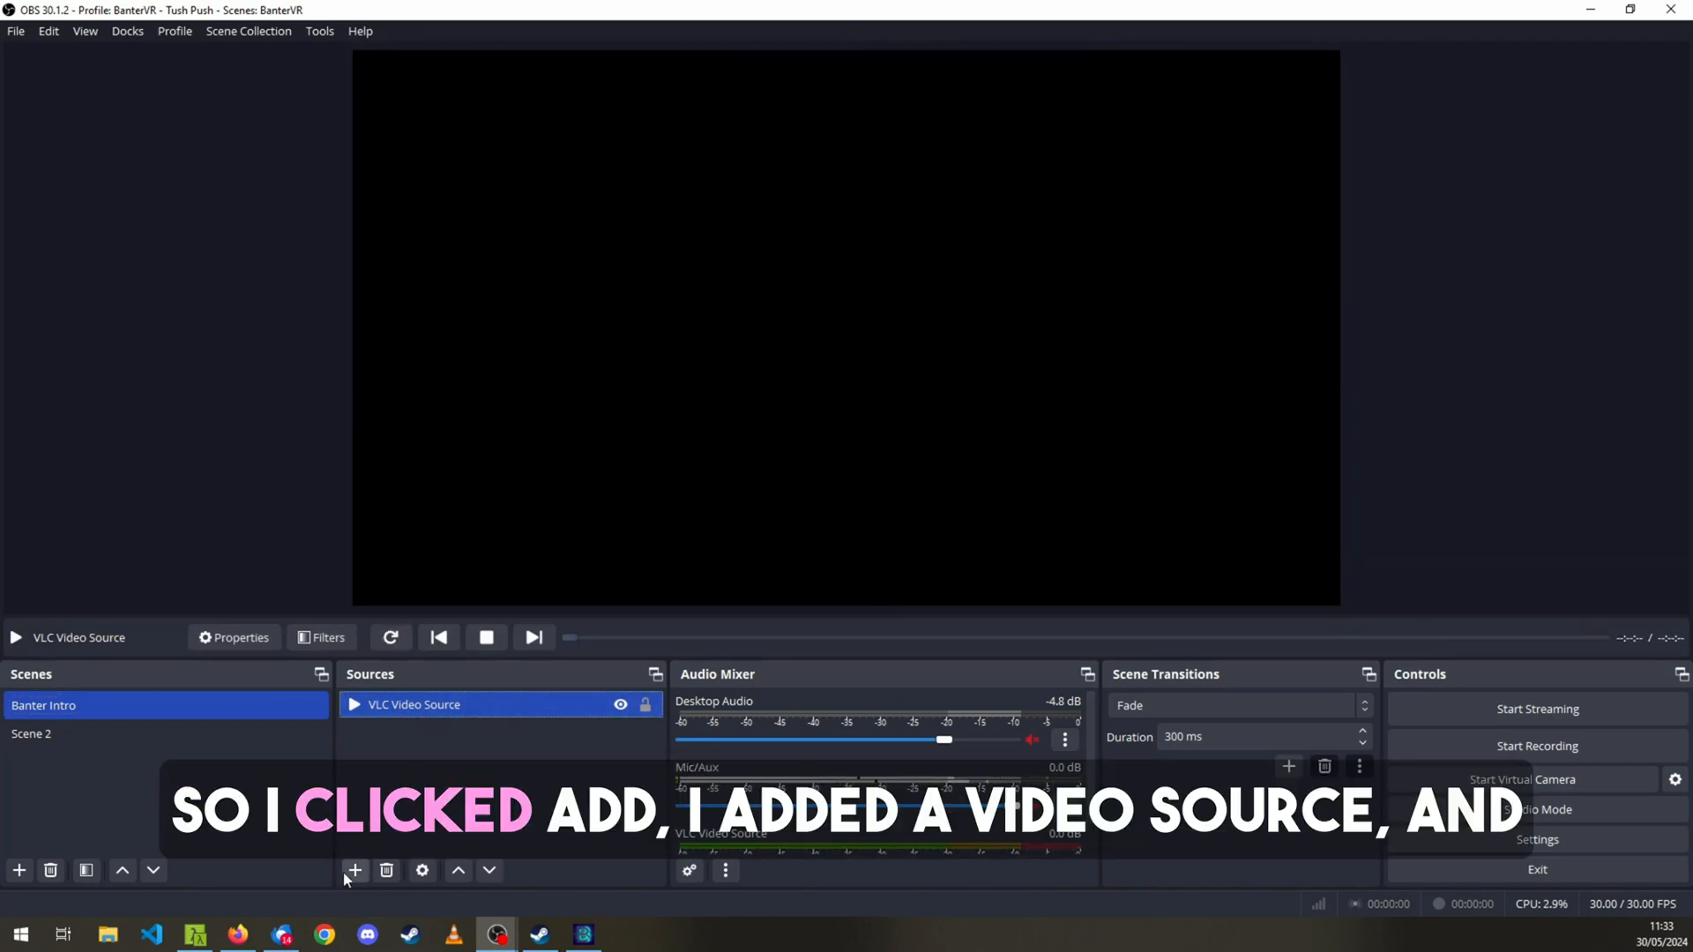
Examine the addable source types and the VLC Video Source's playlist properties, including its media file picker, without changing anything.
left_click(355, 870)
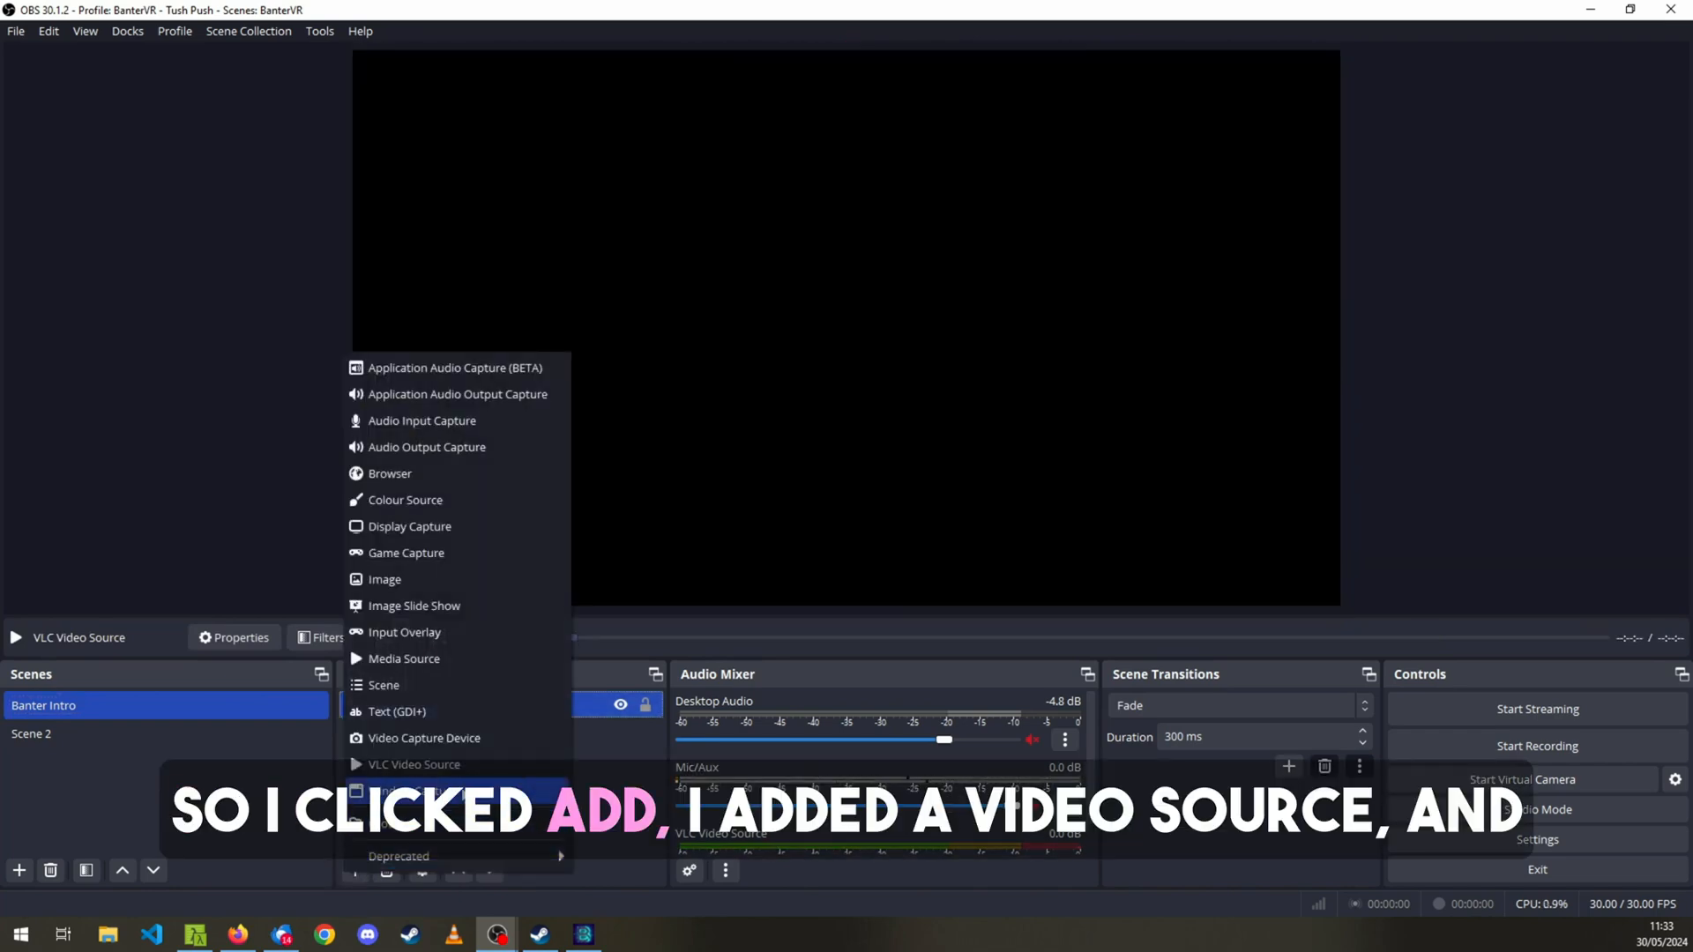
left_click(589, 755)
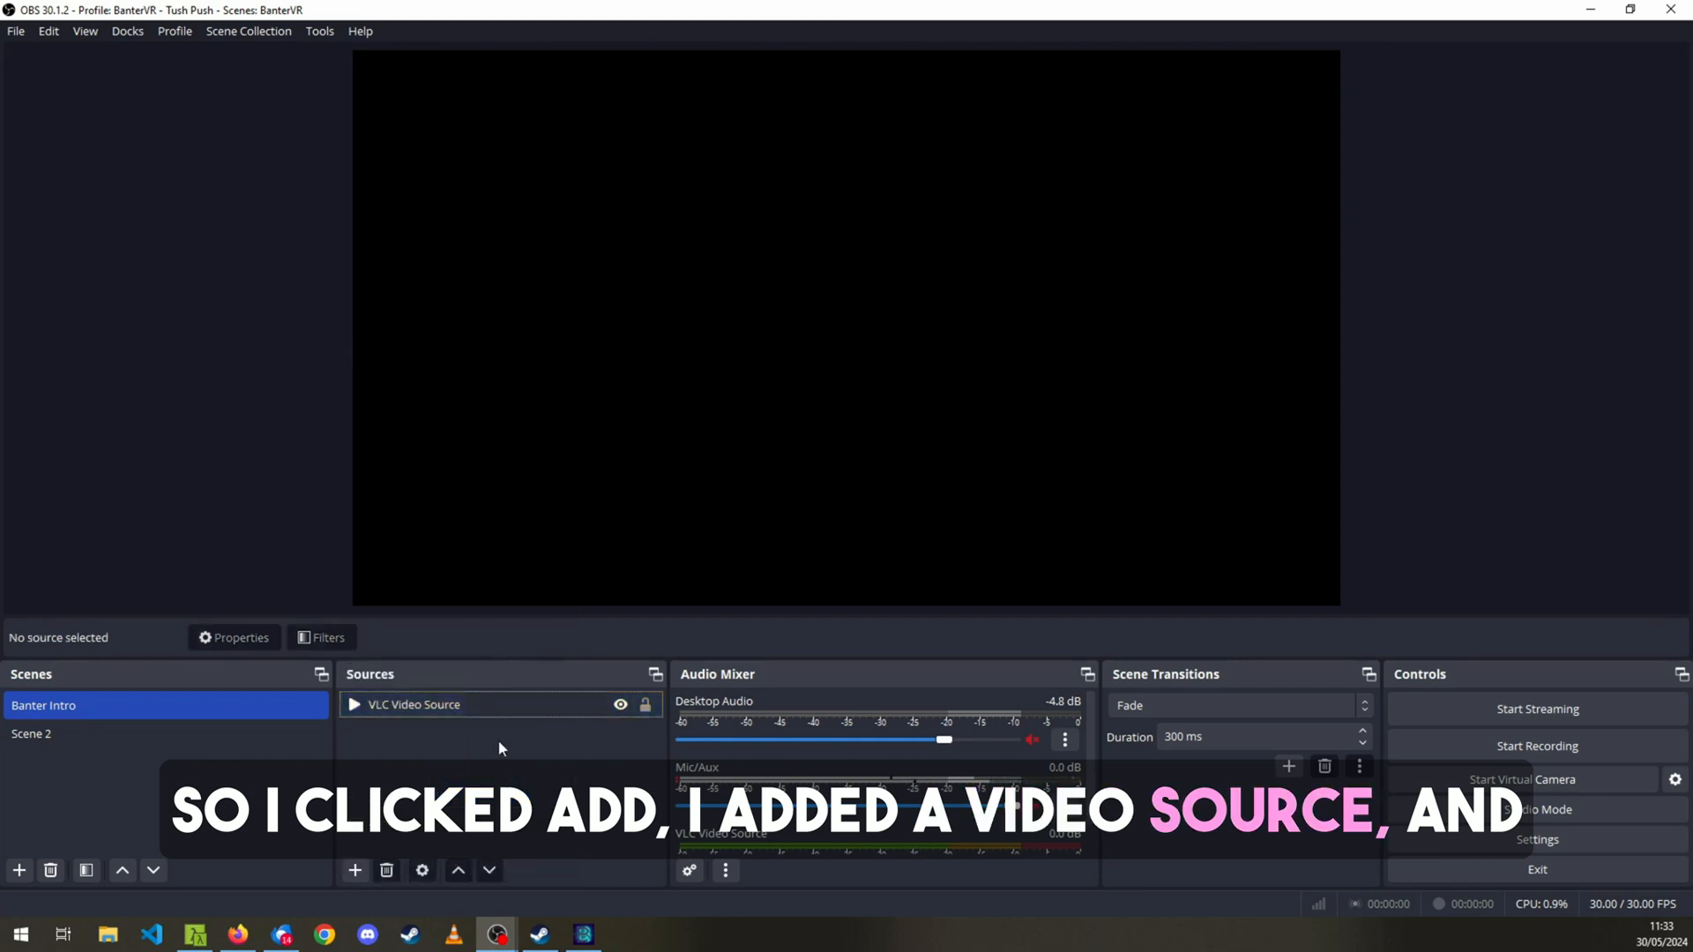
left_click(407, 714)
right_click(407, 714)
left_click(445, 705)
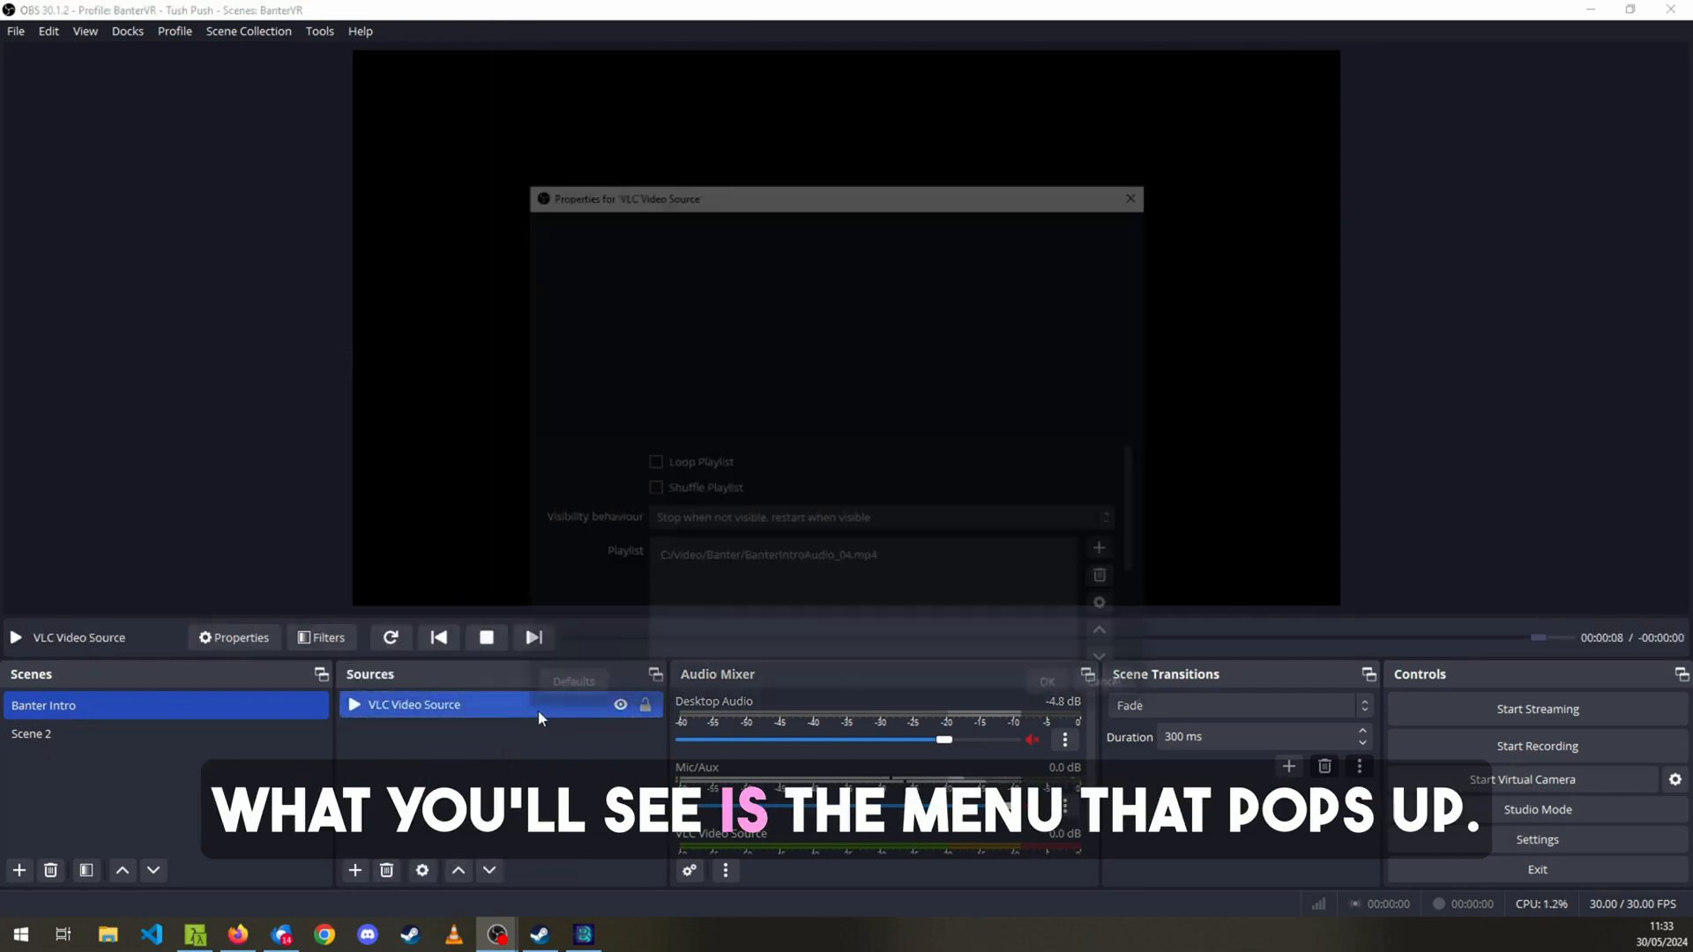
left_click(736, 564)
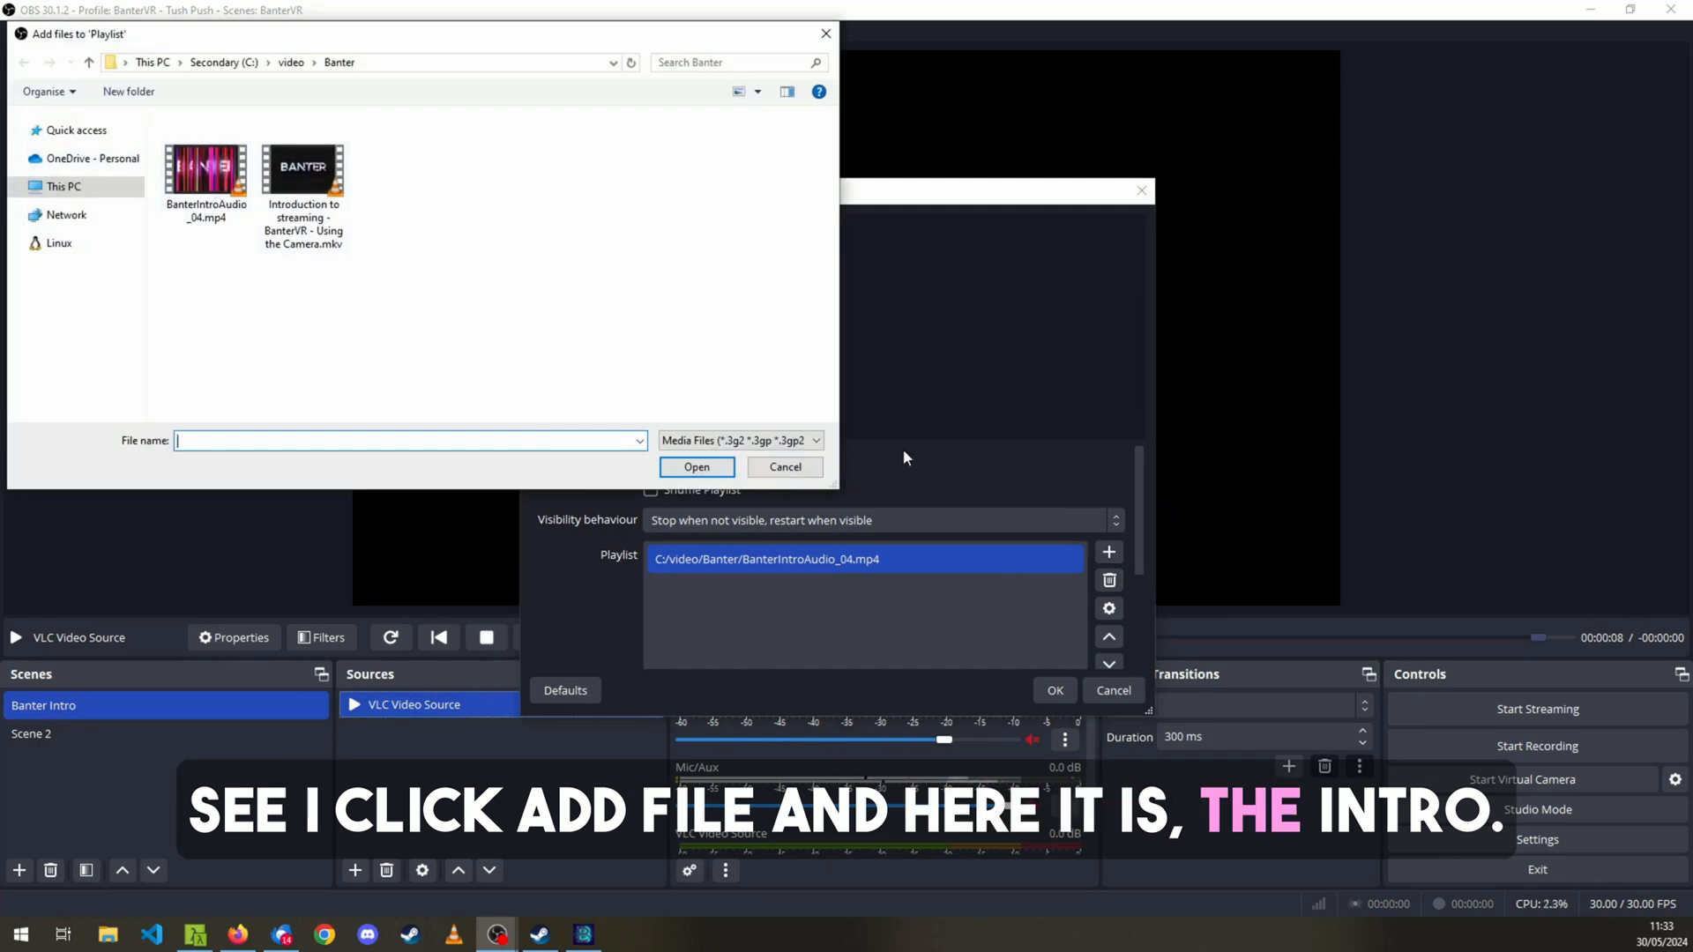
left_click(785, 466)
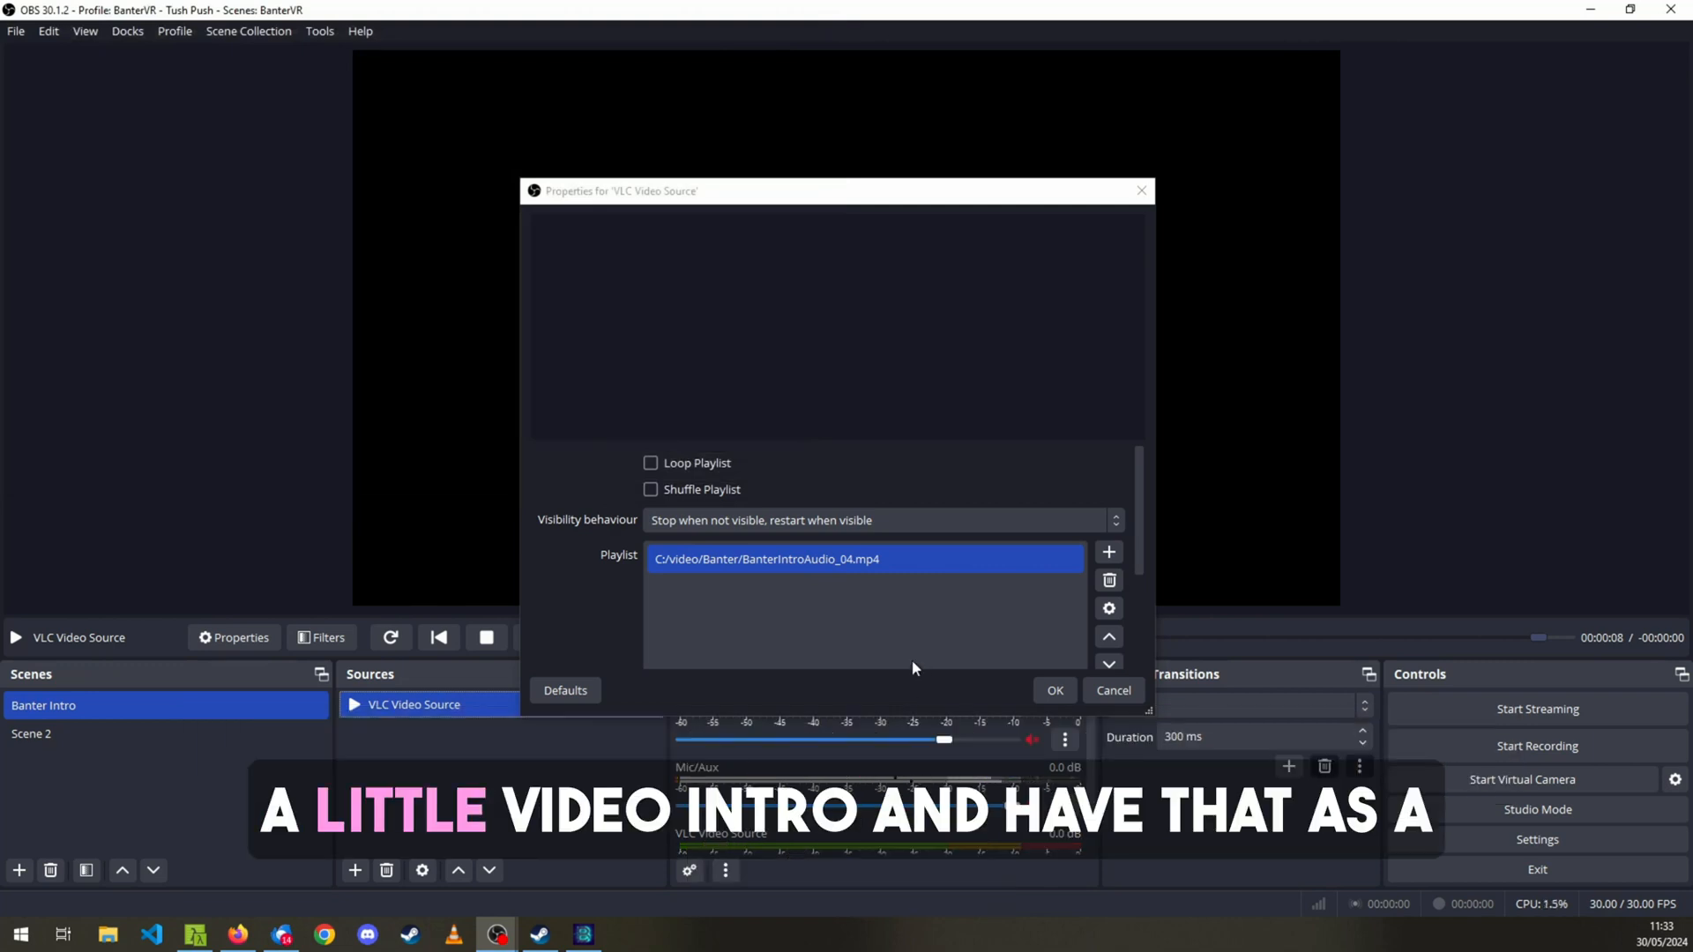
left_click(1126, 696)
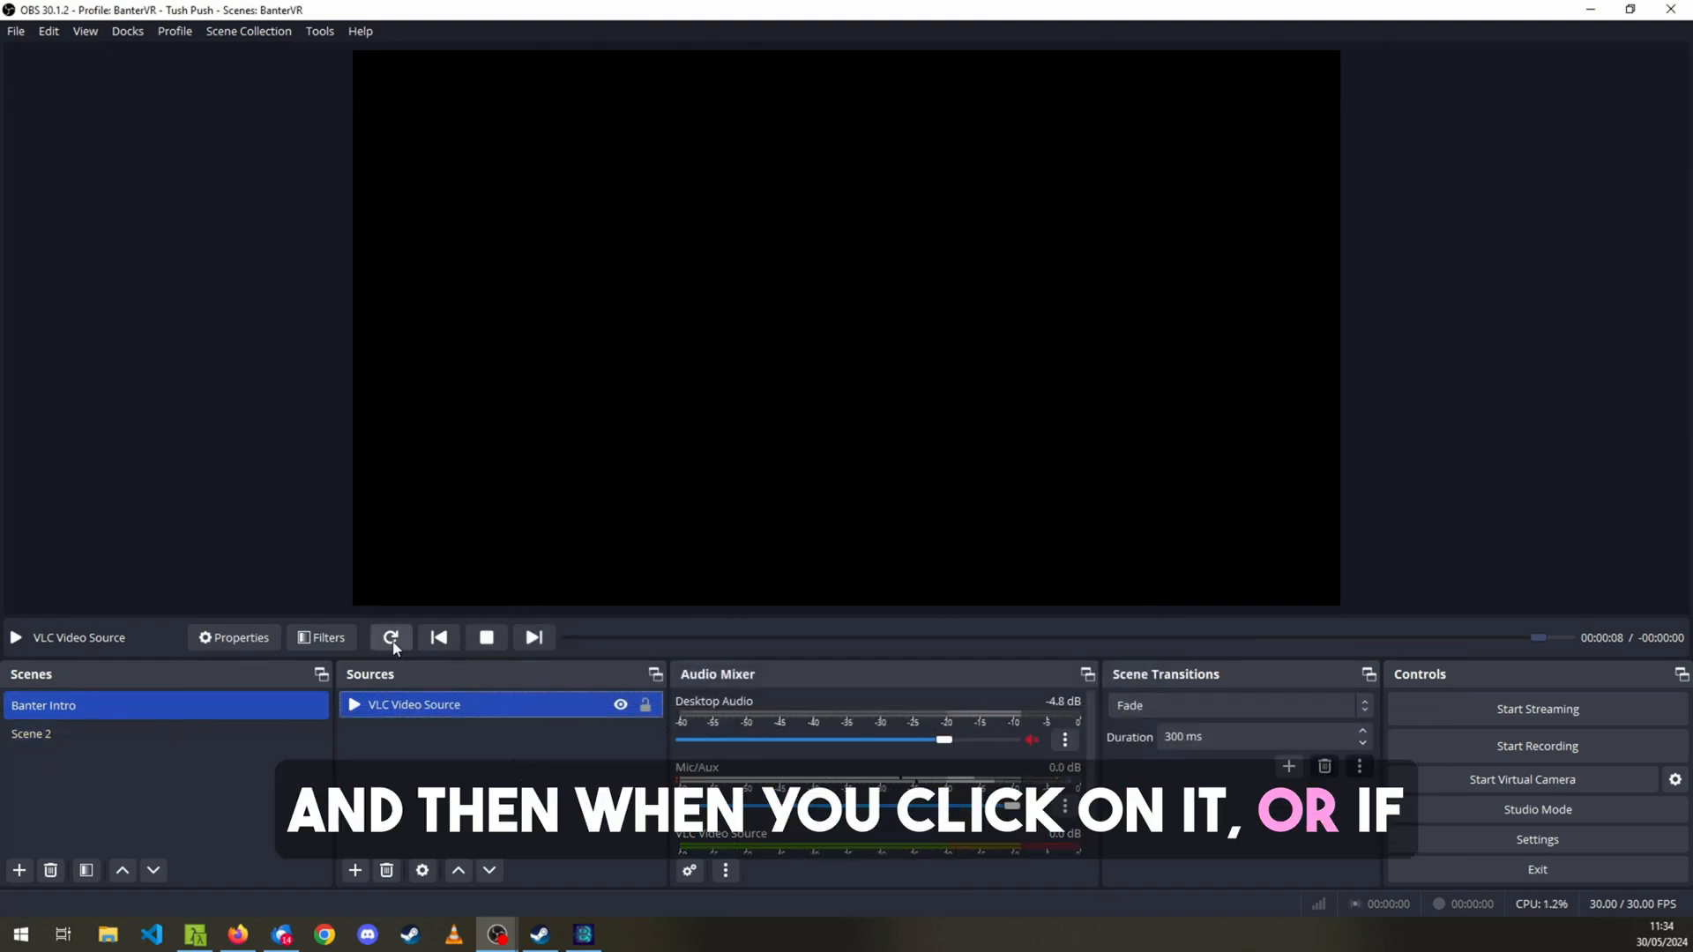
Restart the intro video and review the VLC Video Source's loop and playlist properties without changing them.
left_click(390, 637)
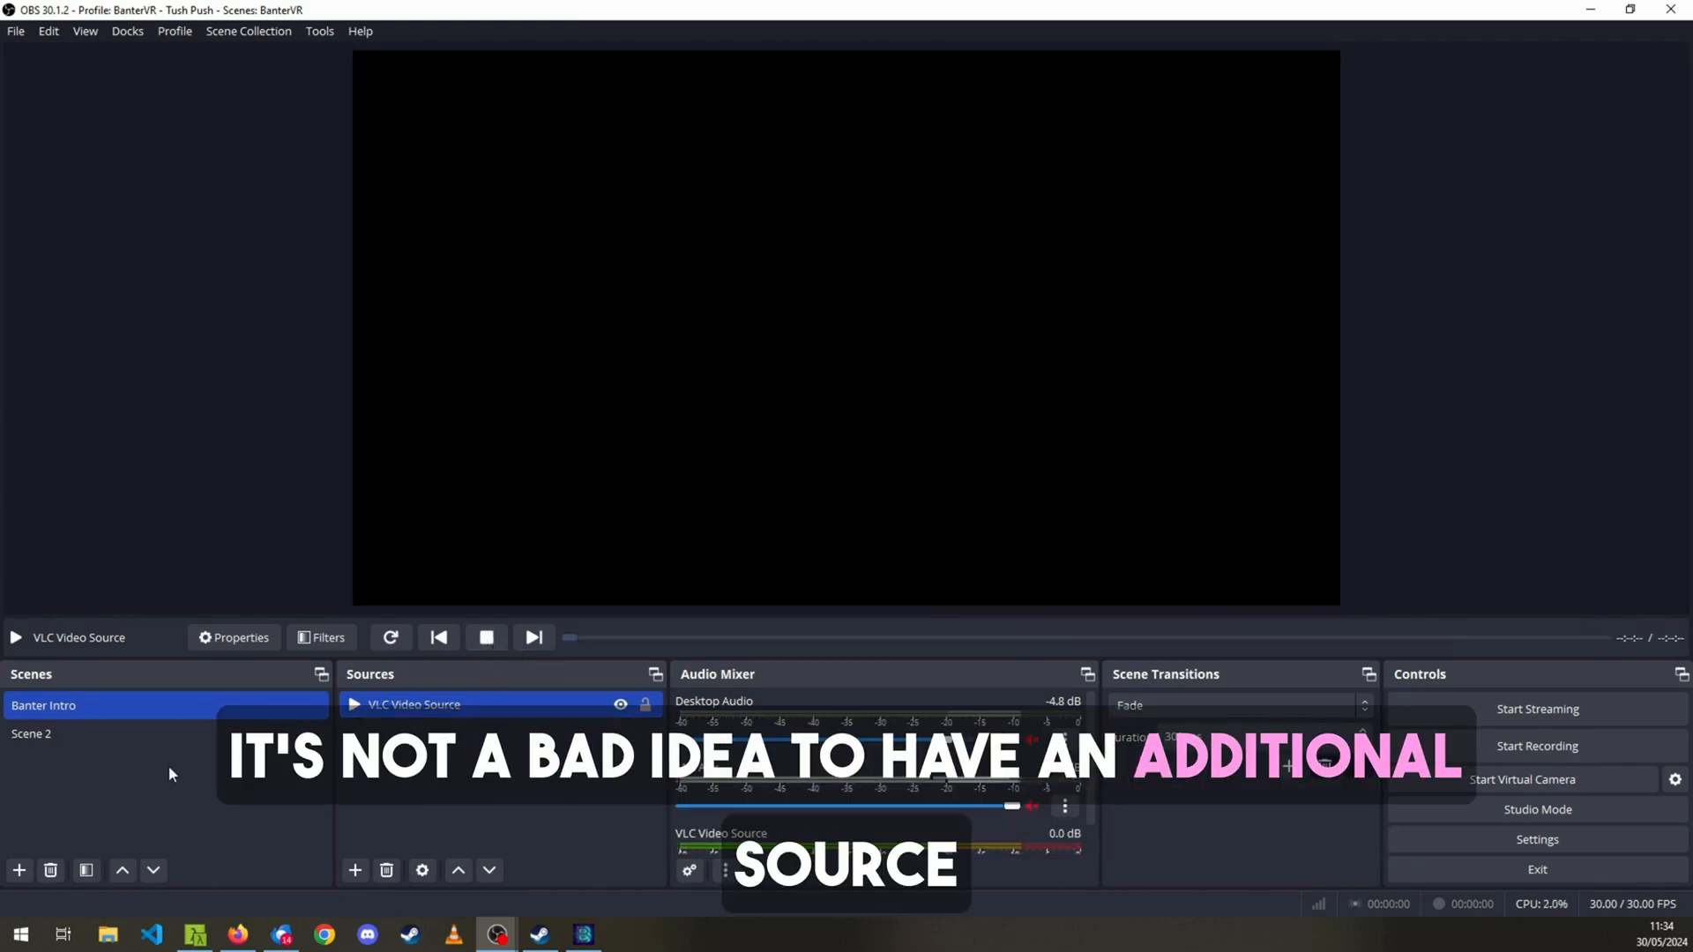
left_click(499, 782)
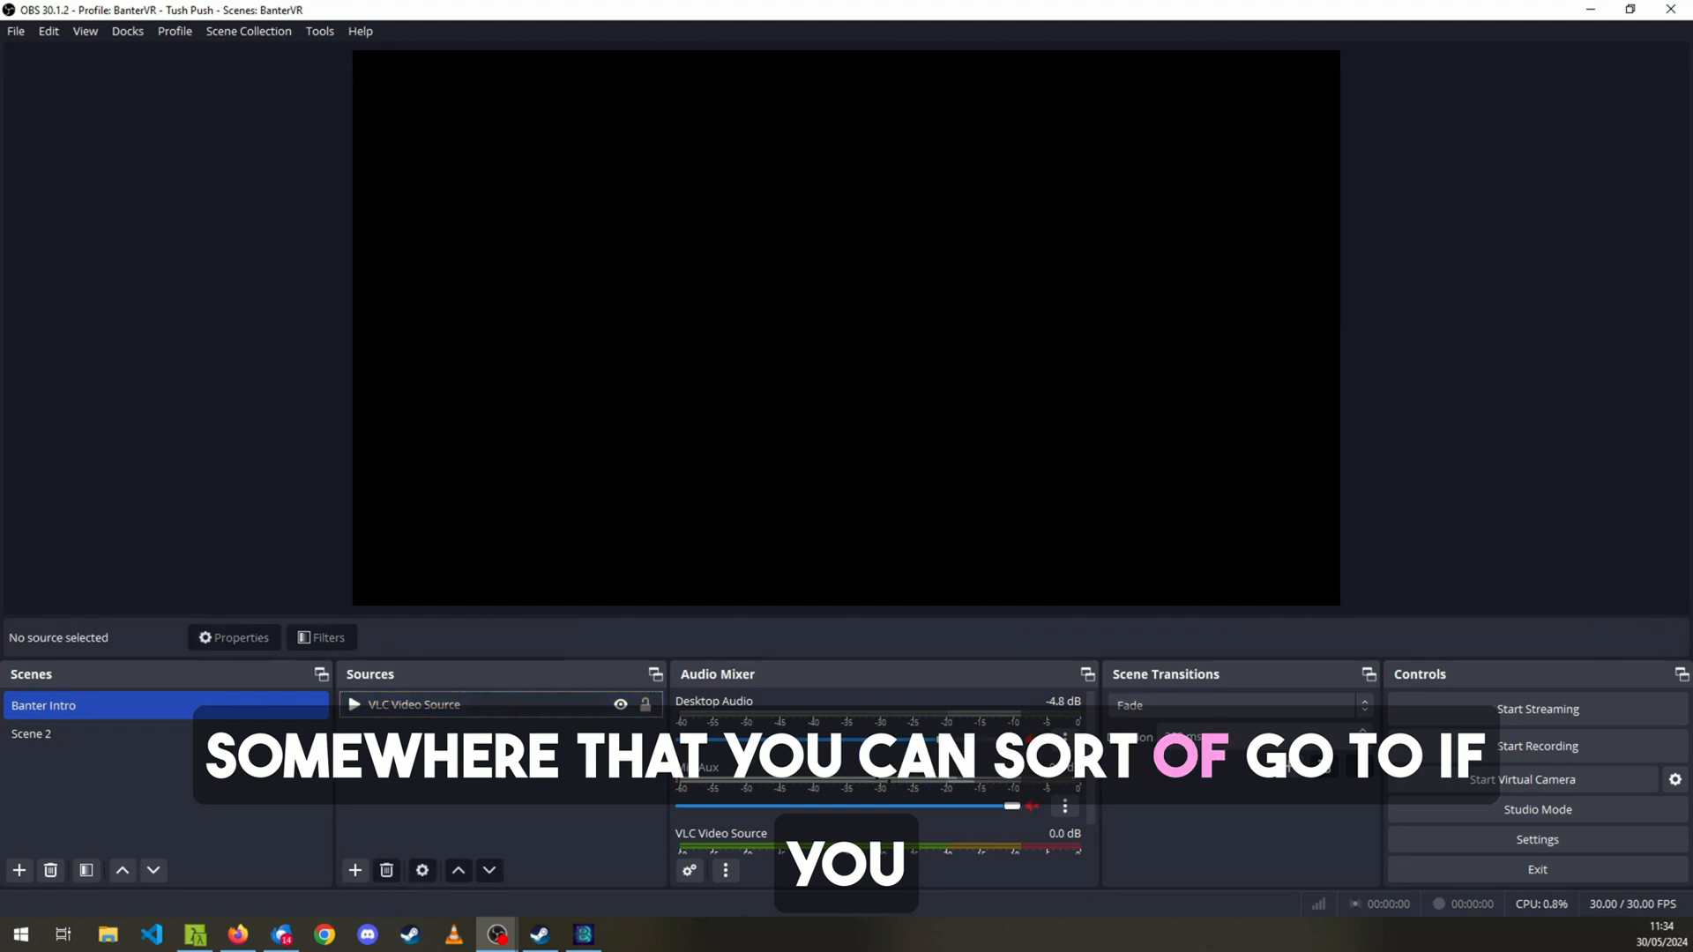
left_click(494, 707)
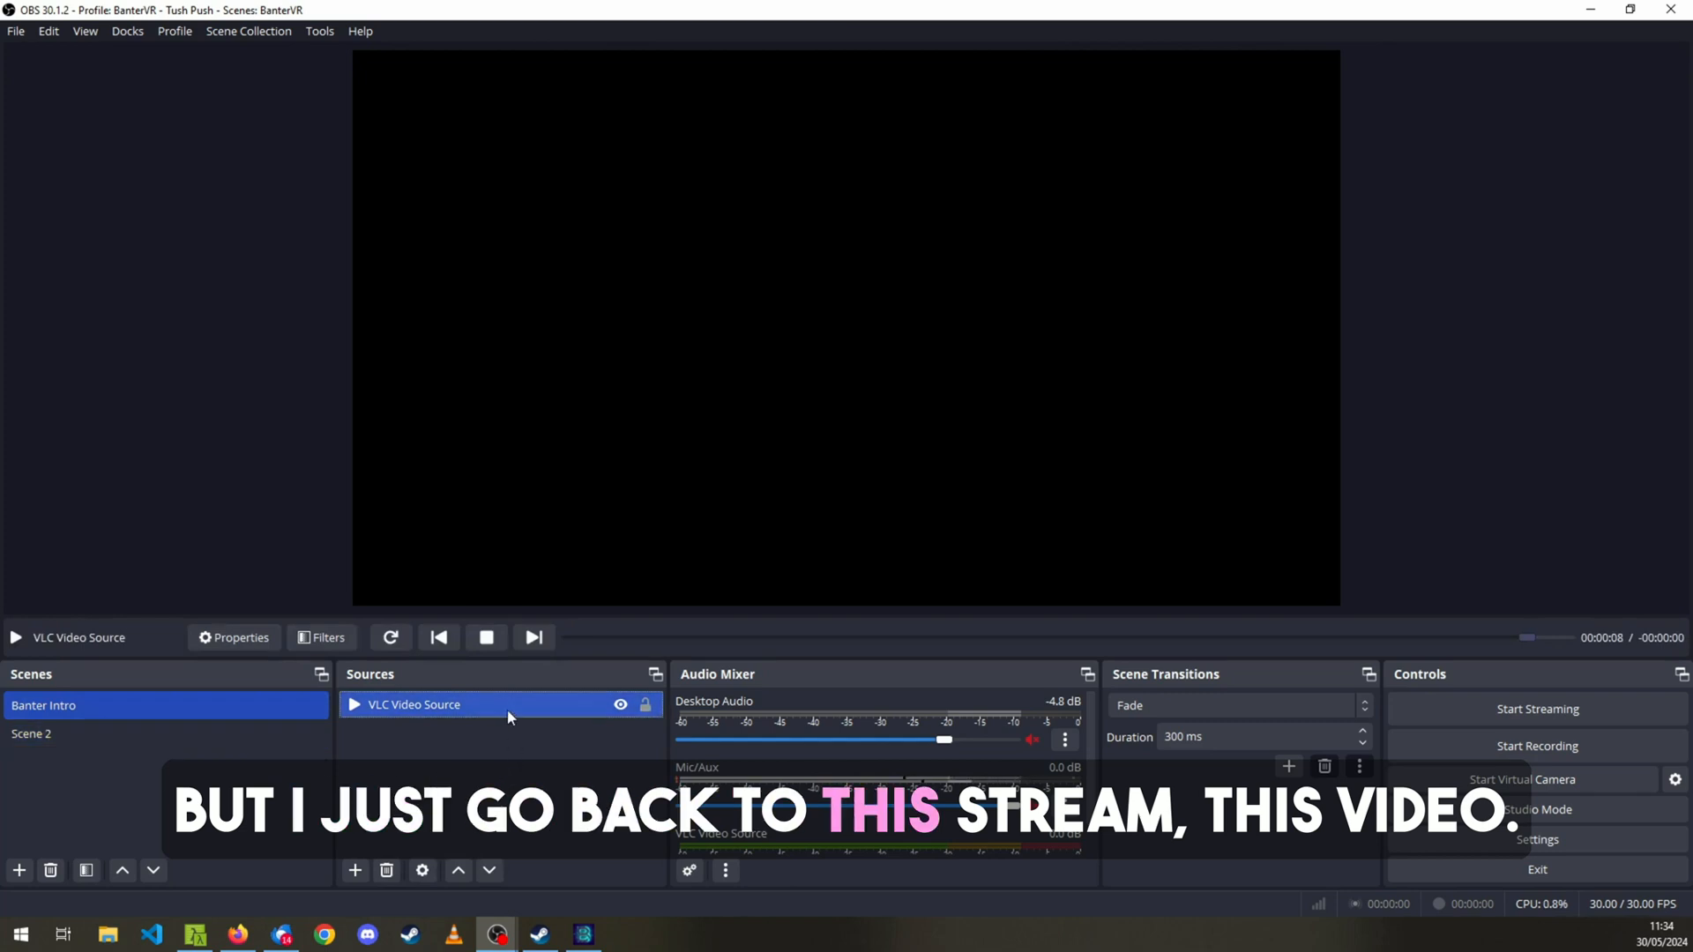
right_click(508, 717)
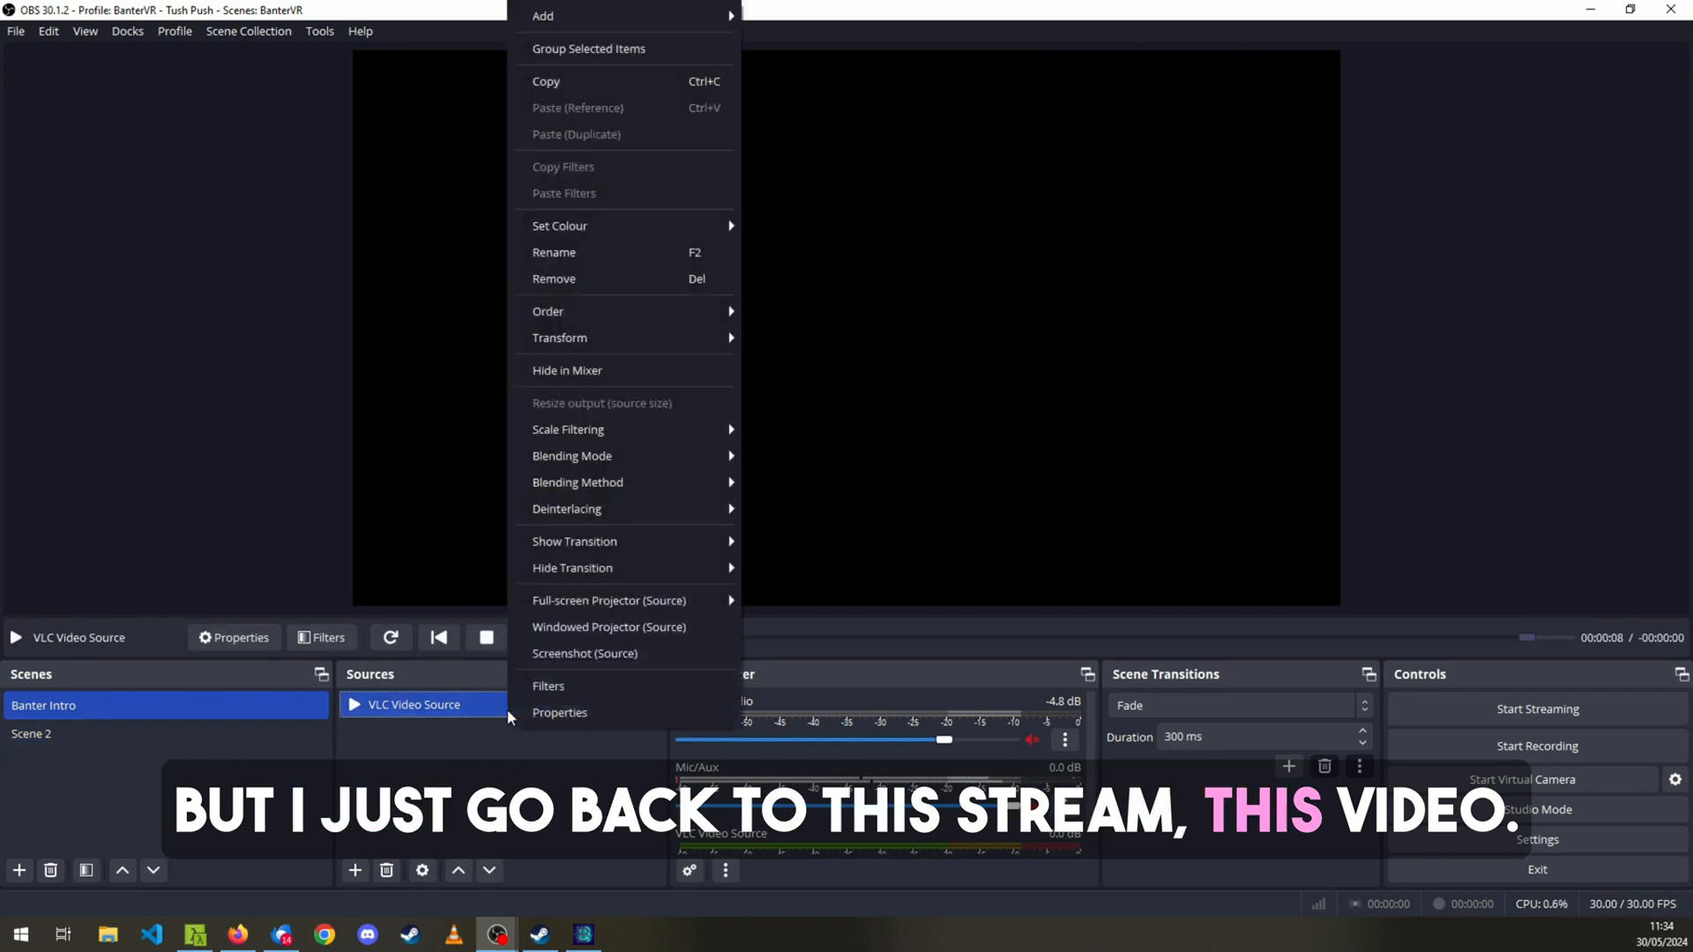
left_click(562, 714)
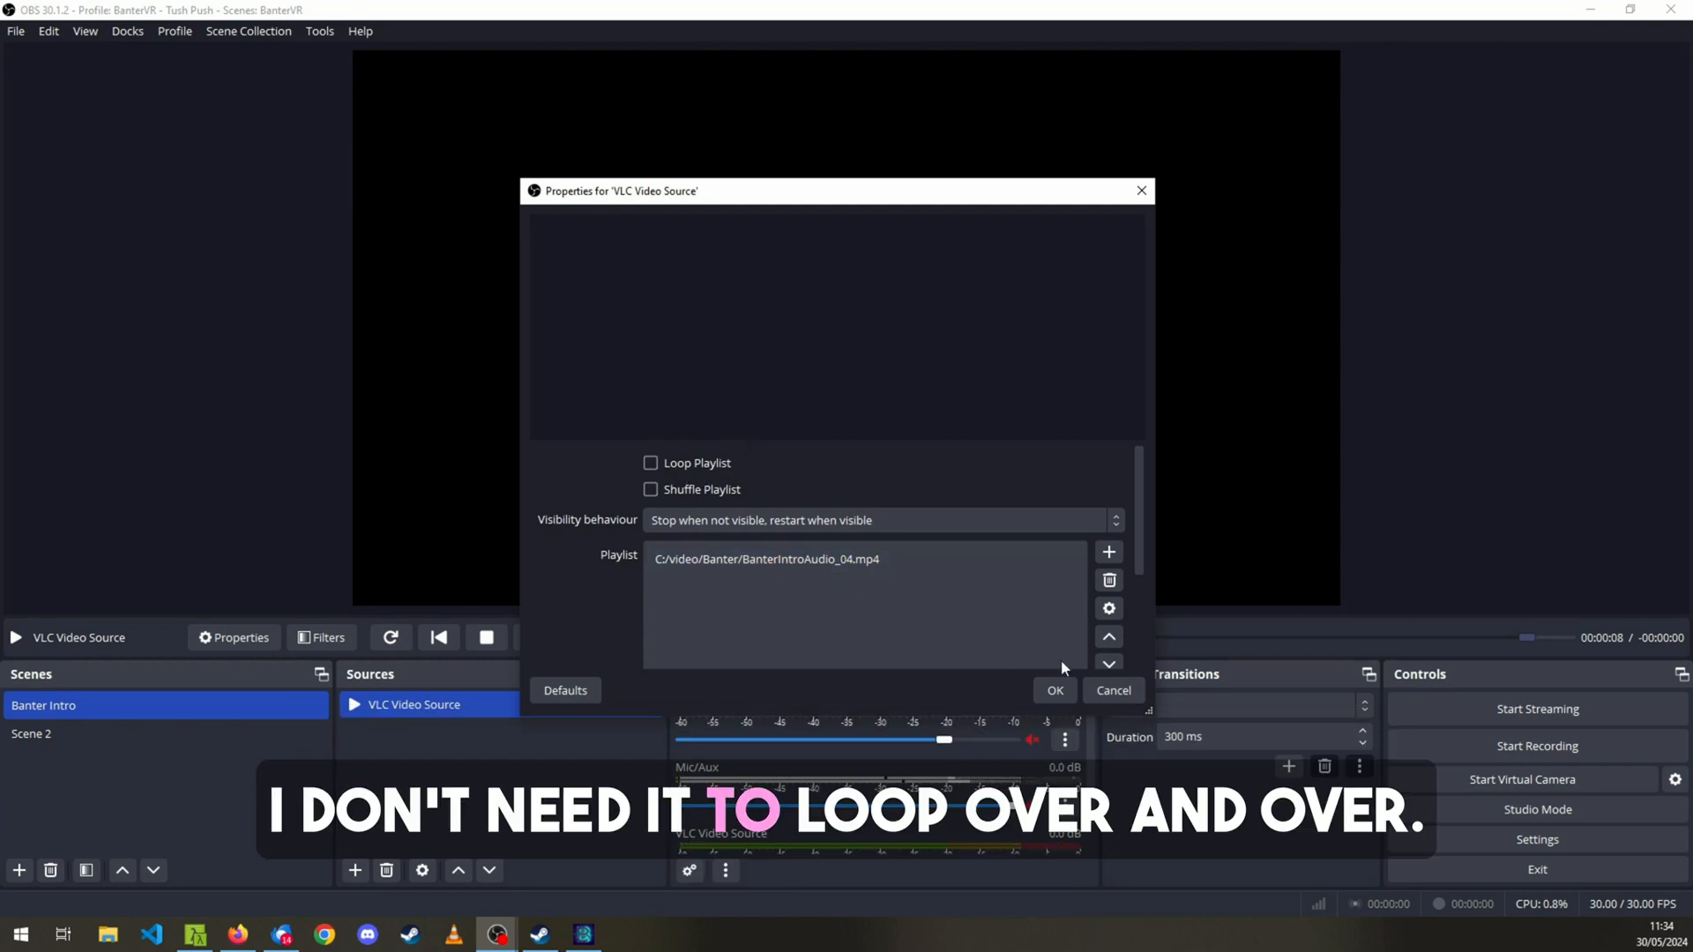
left_click(1107, 691)
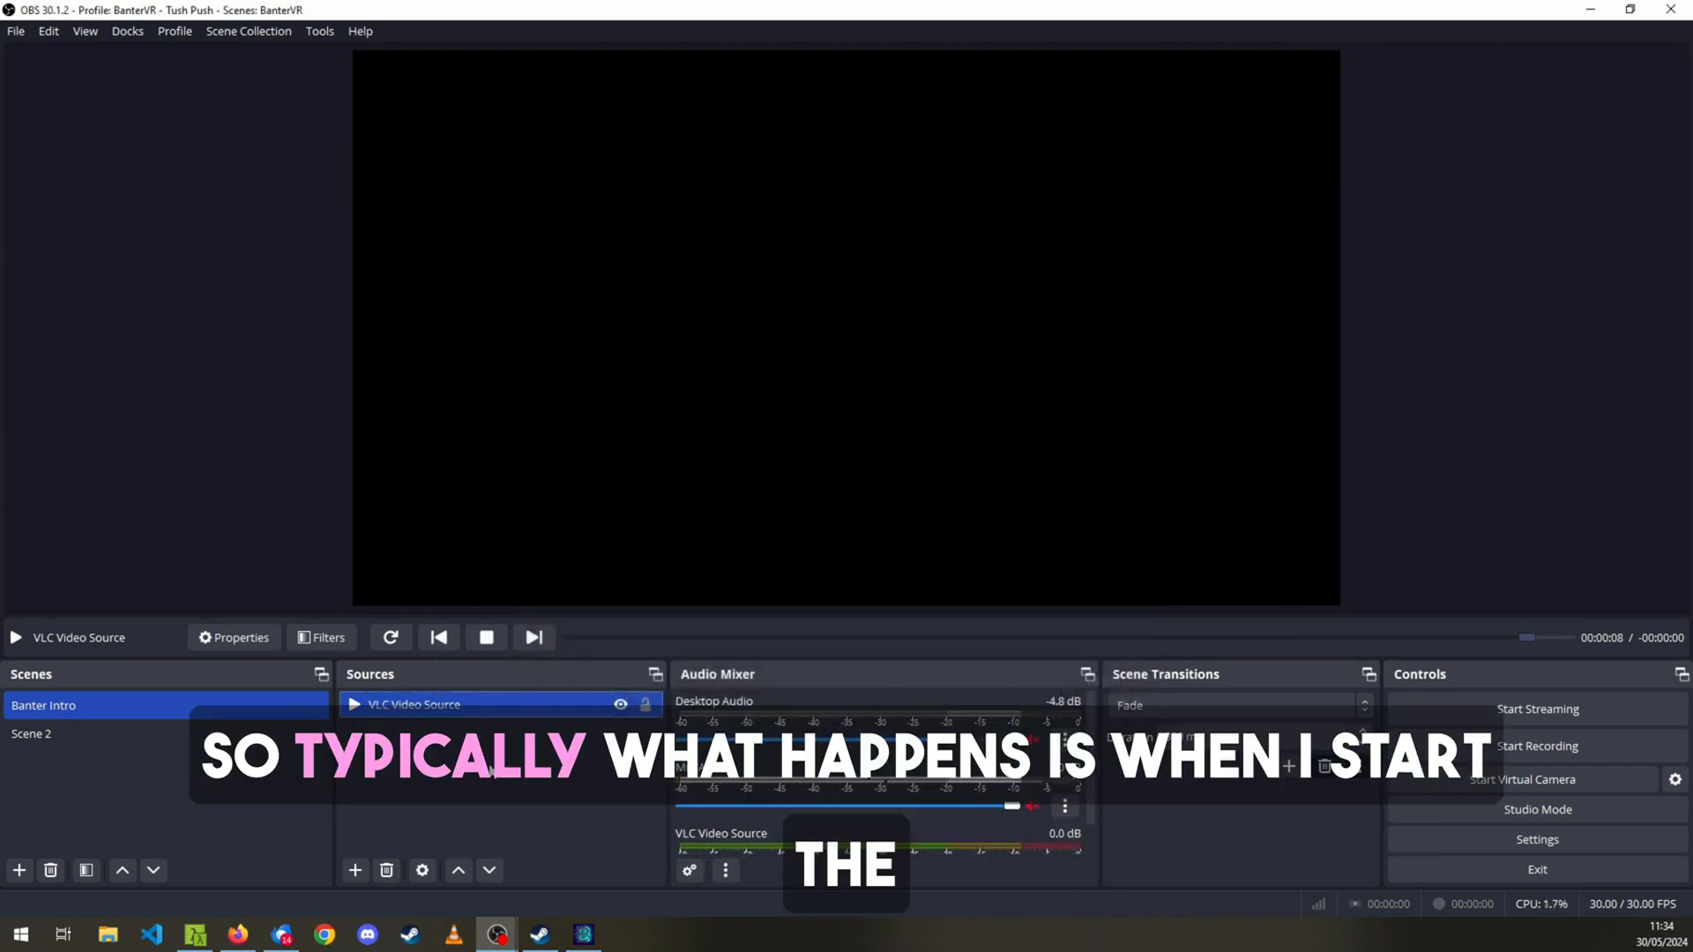
Replay the intro video of the VLC Video Source from the beginning.
left_click(491, 770)
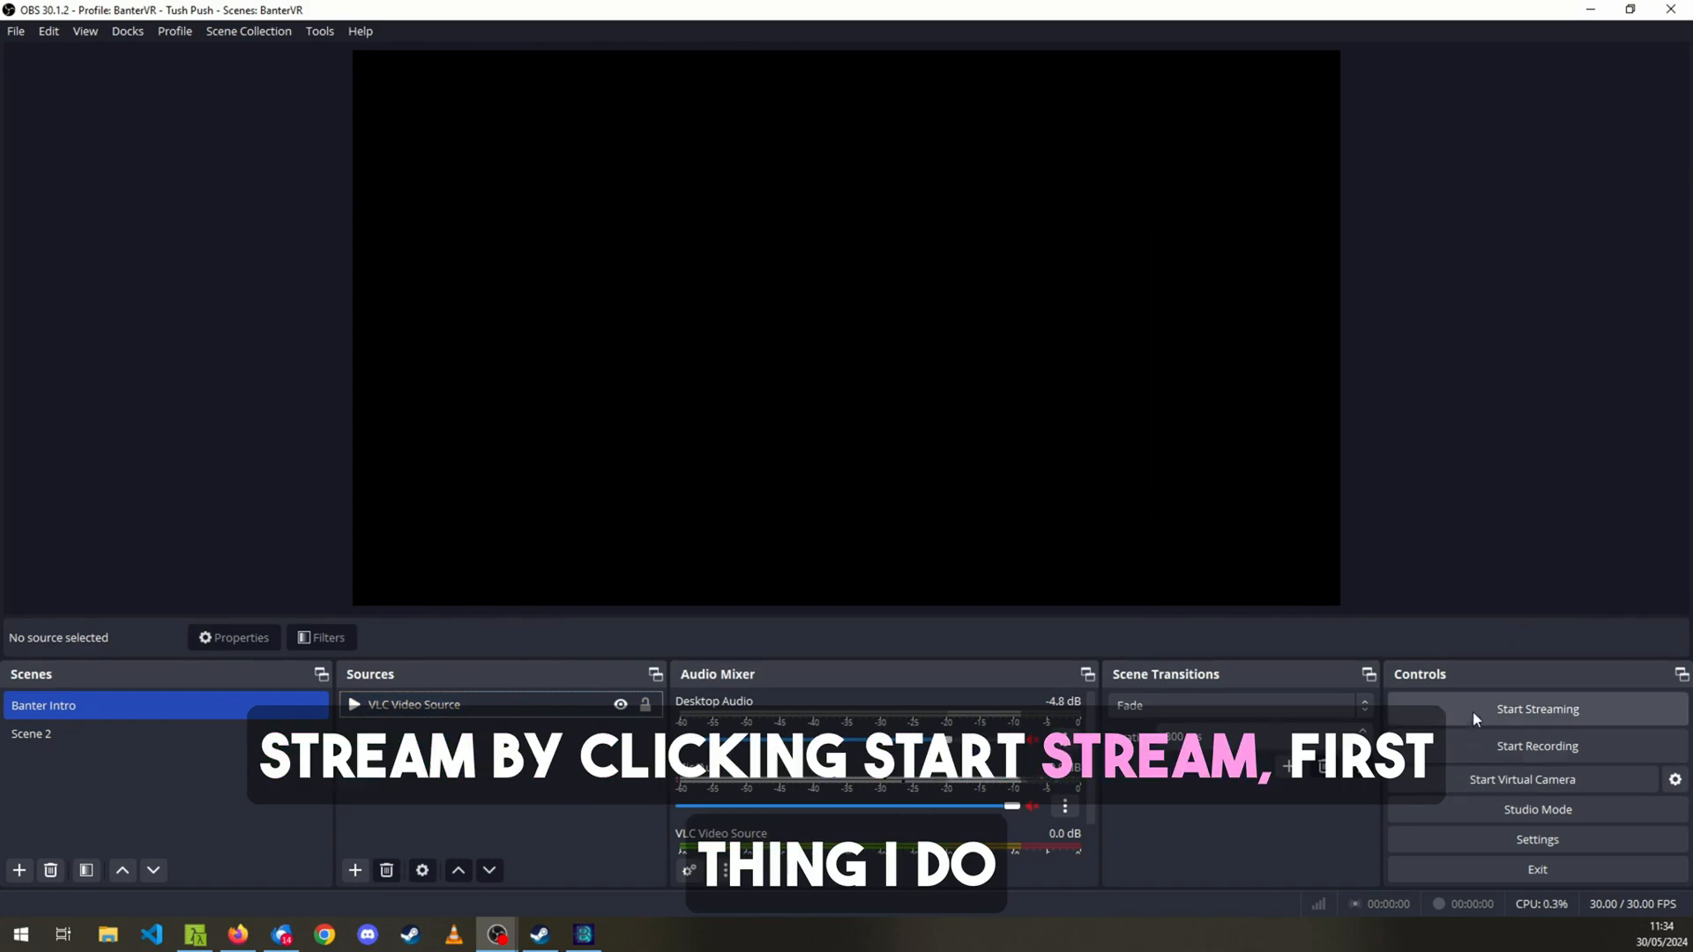
left_click(448, 711)
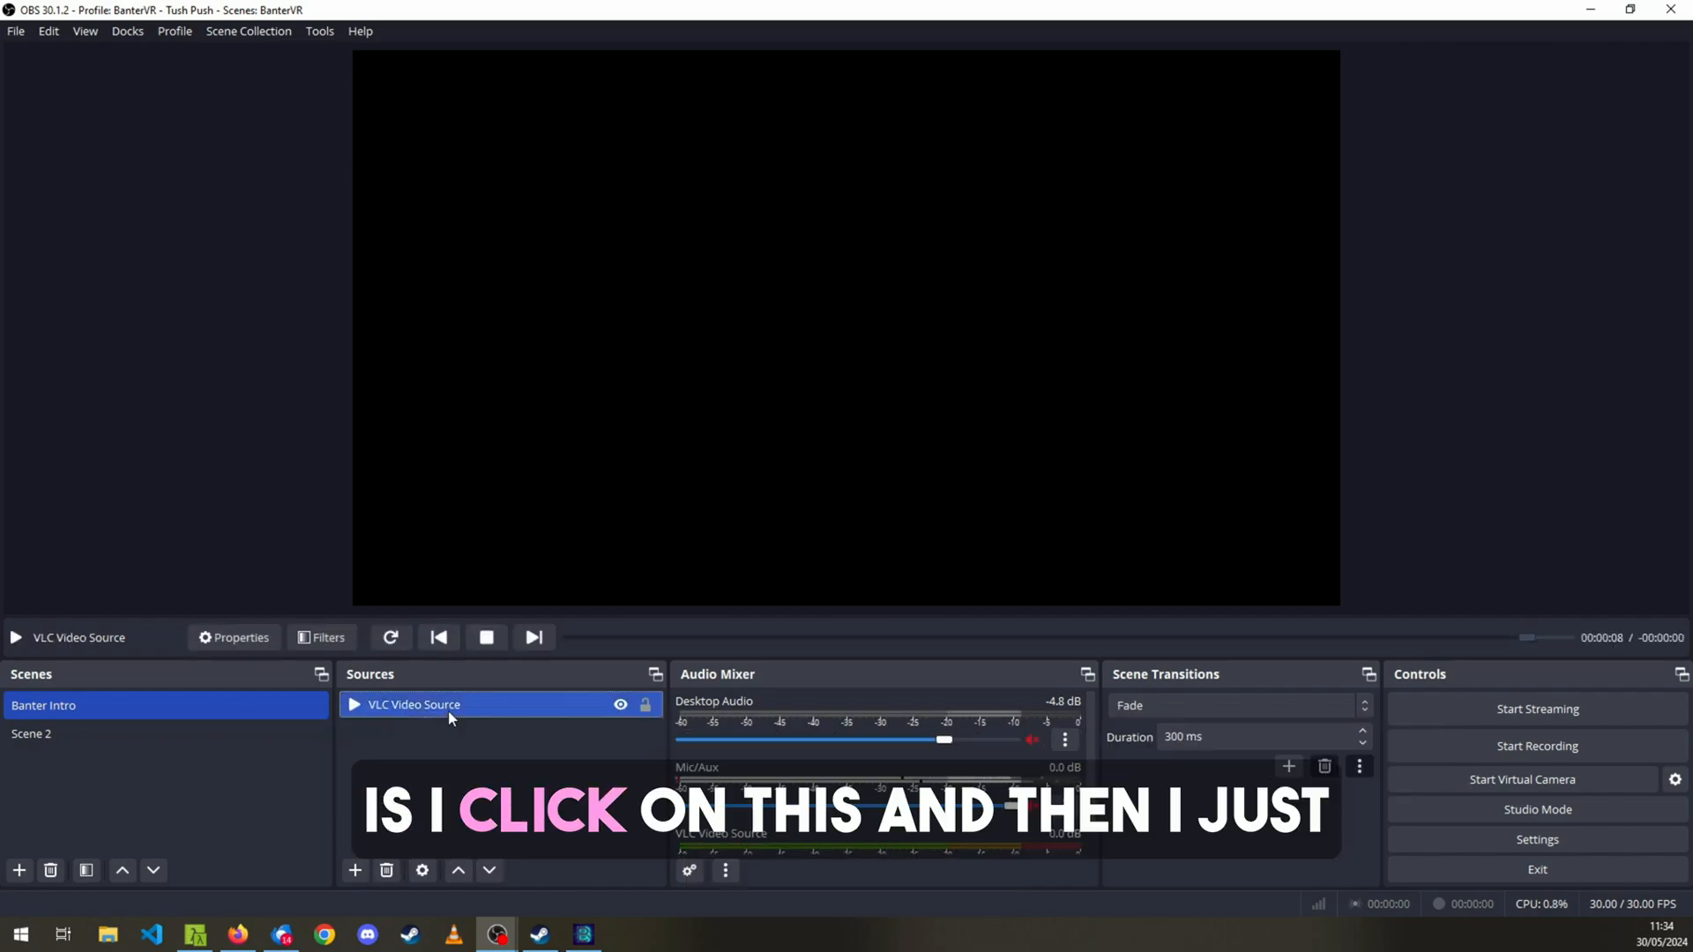
left_click(391, 638)
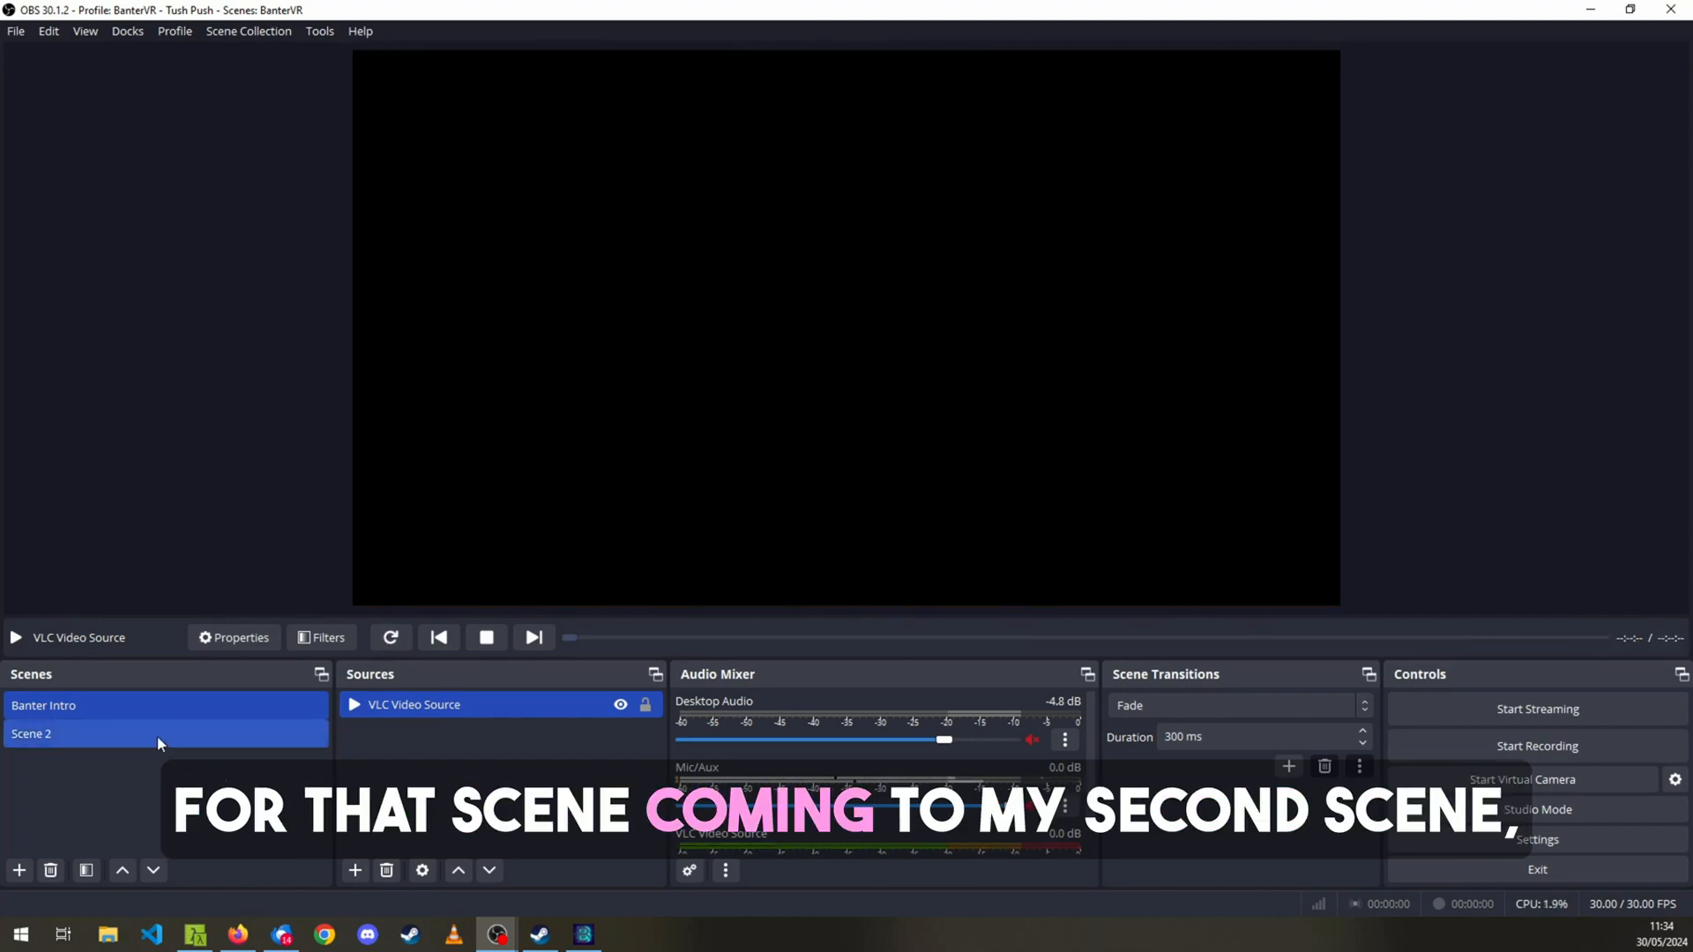
Switch to Scene 2 and inspect its BanterVR game capture and Audio Output Capture sources.
left_click(157, 736)
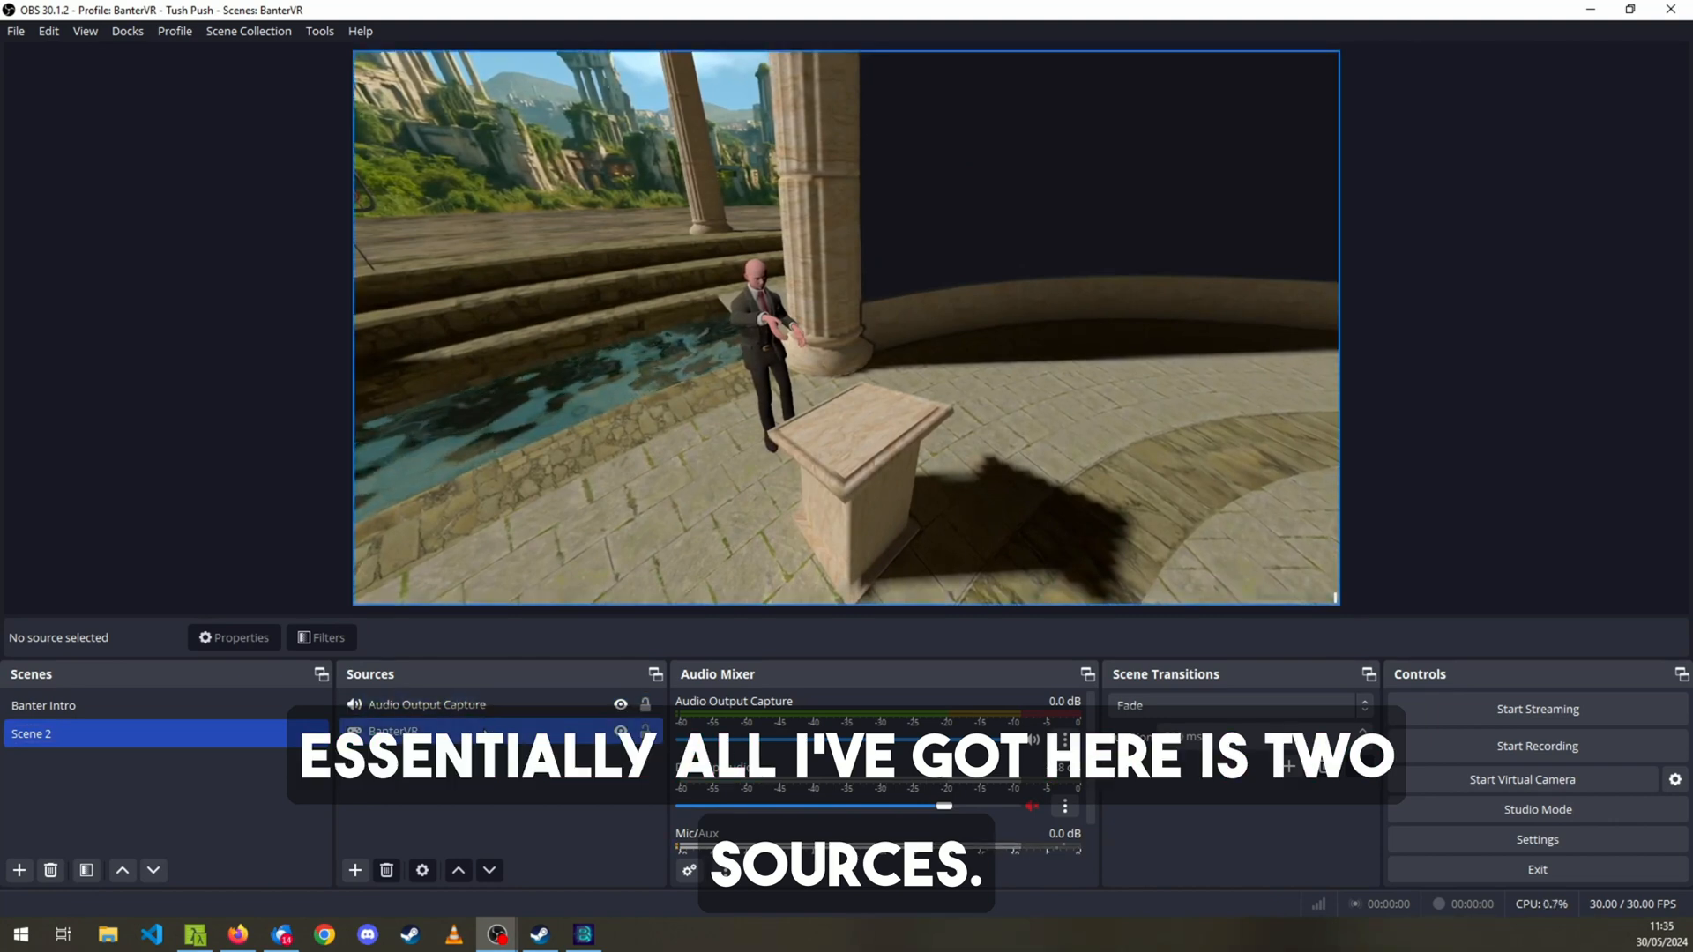
left_click(485, 735)
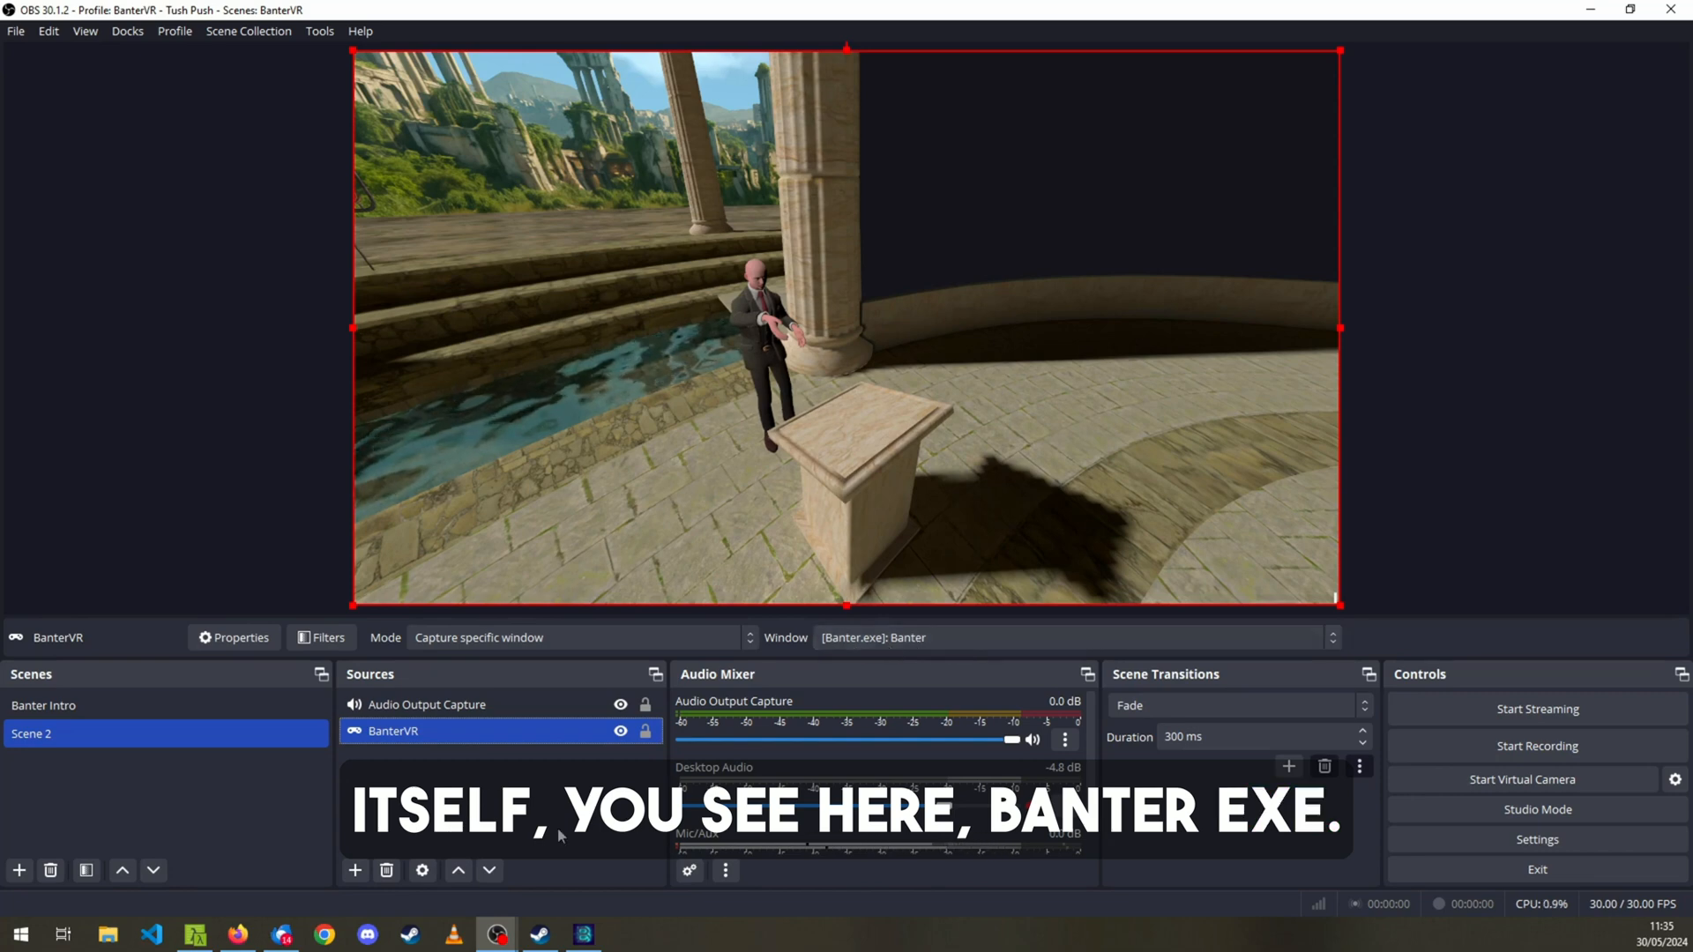
mouse_move(580, 939)
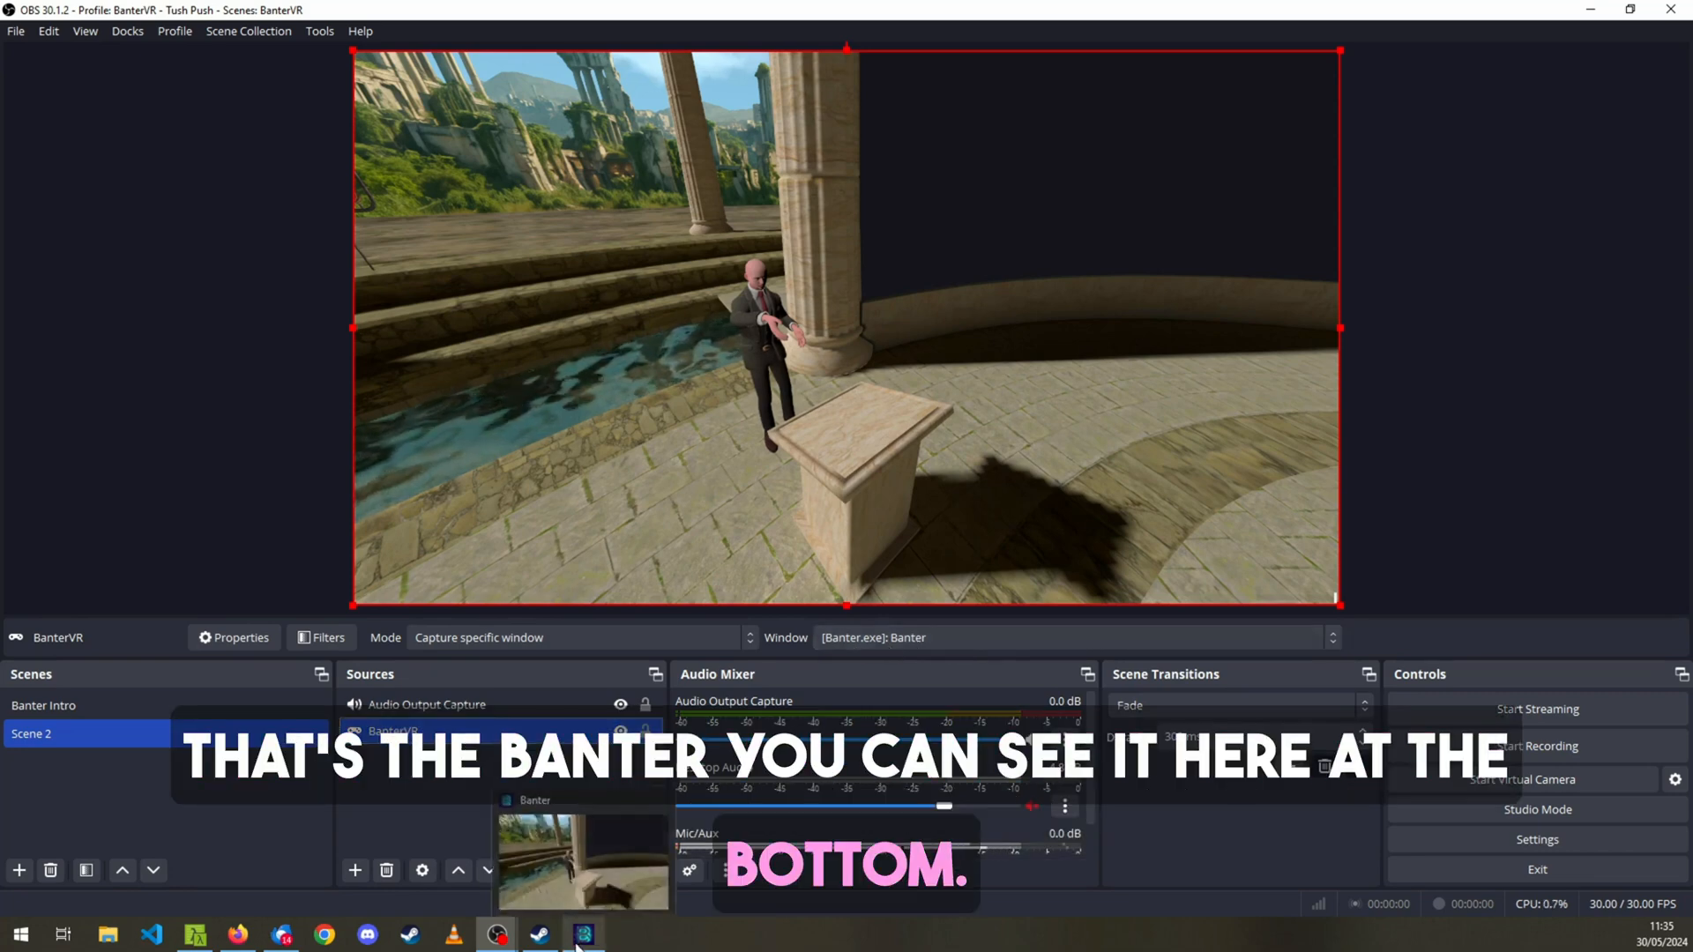
left_click(392, 792)
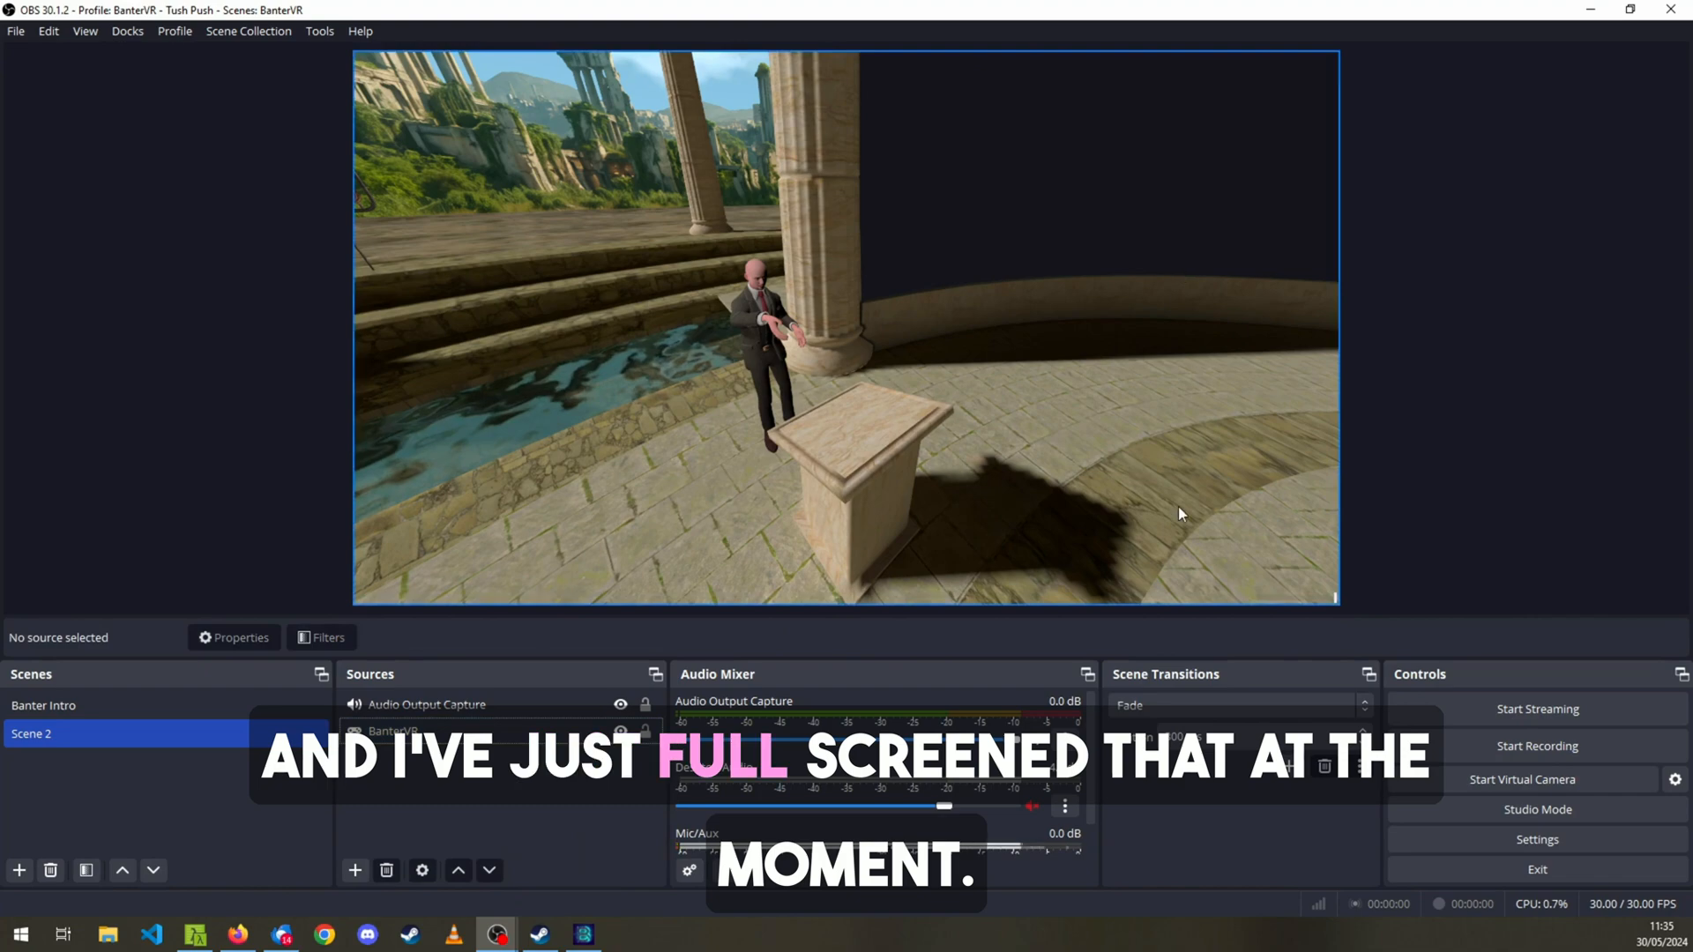
left_click(485, 710)
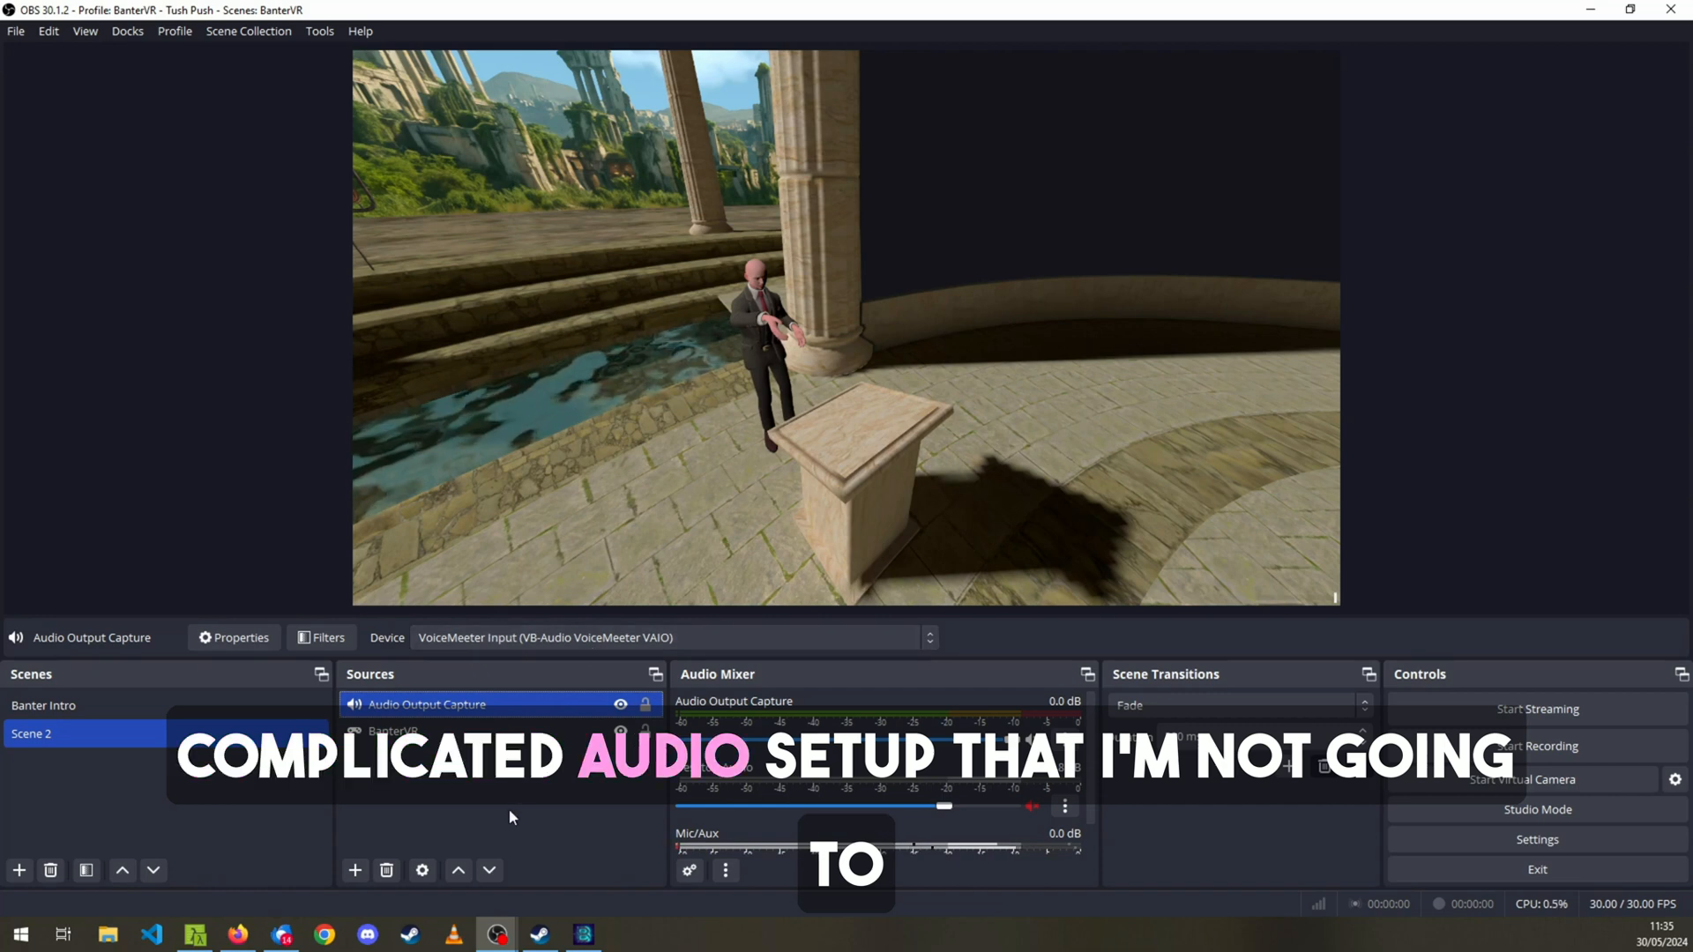
left_click(510, 812)
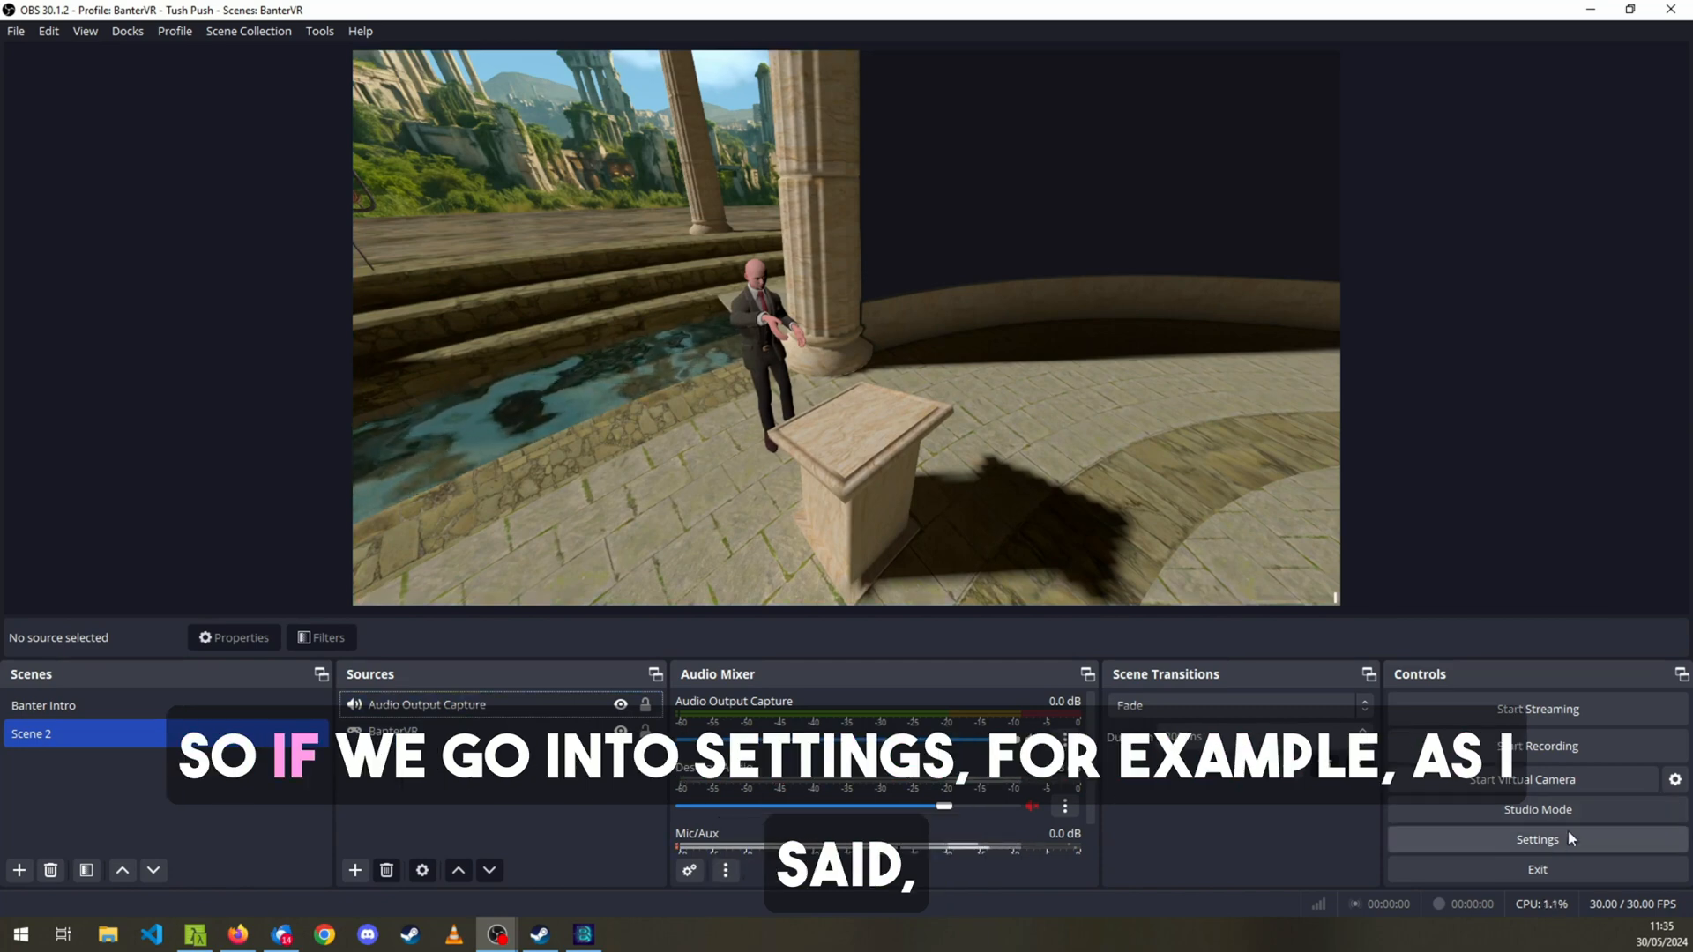
Open the OBS settings and review the audio options.
left_click(1538, 839)
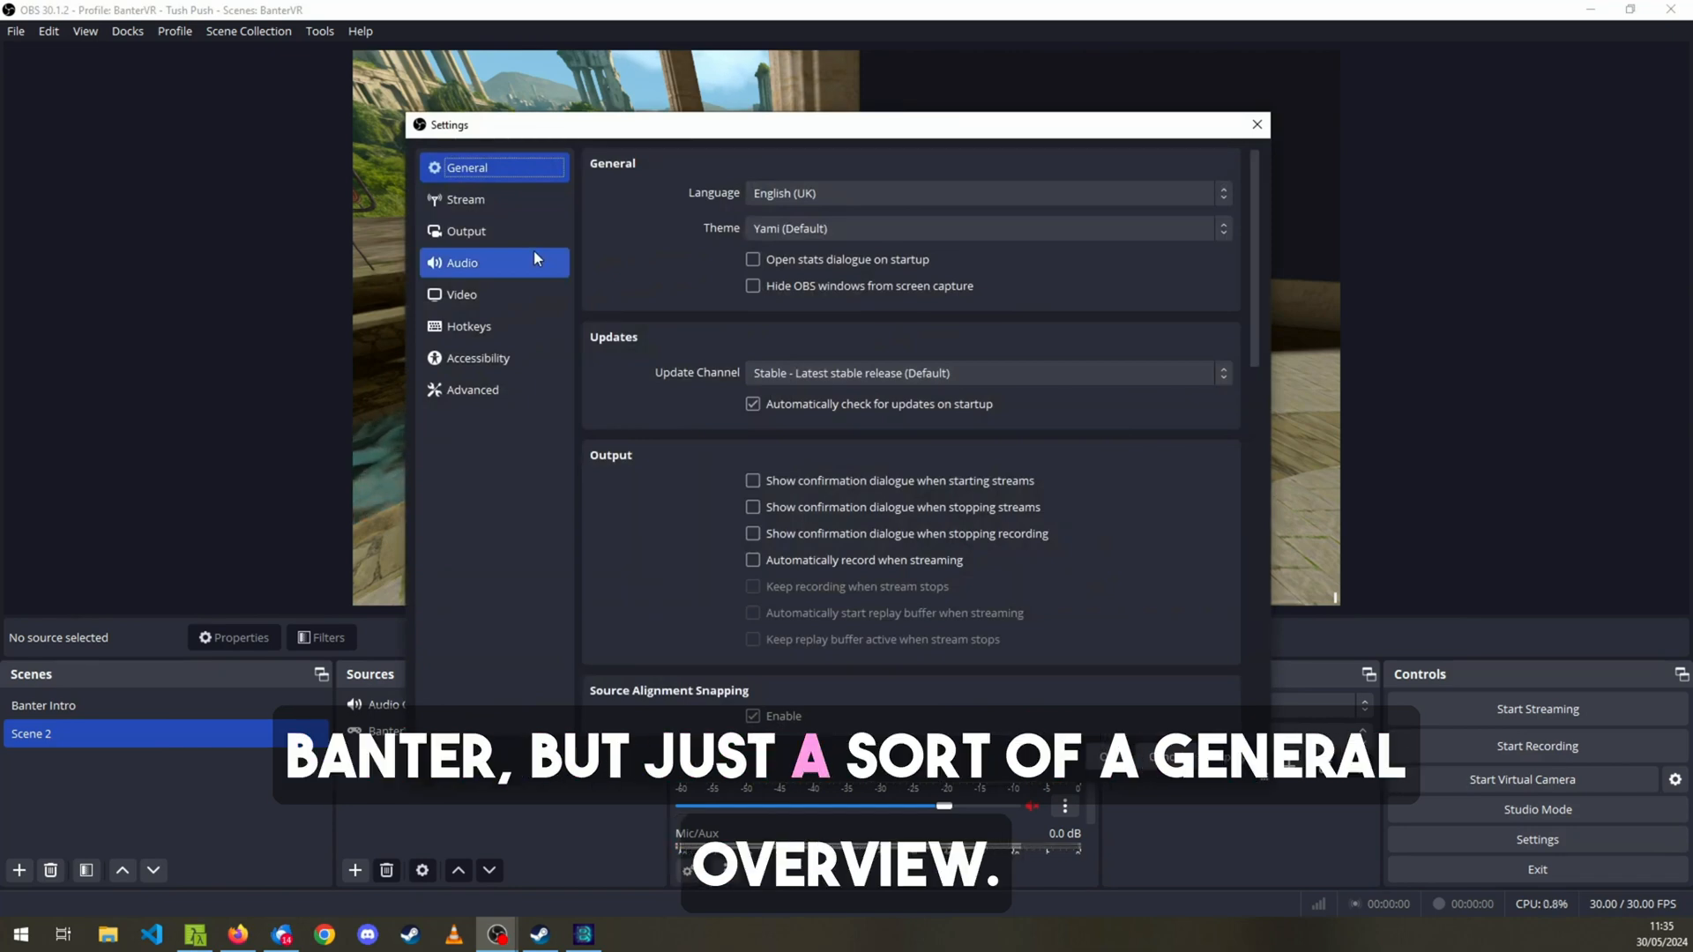
left_click(501, 265)
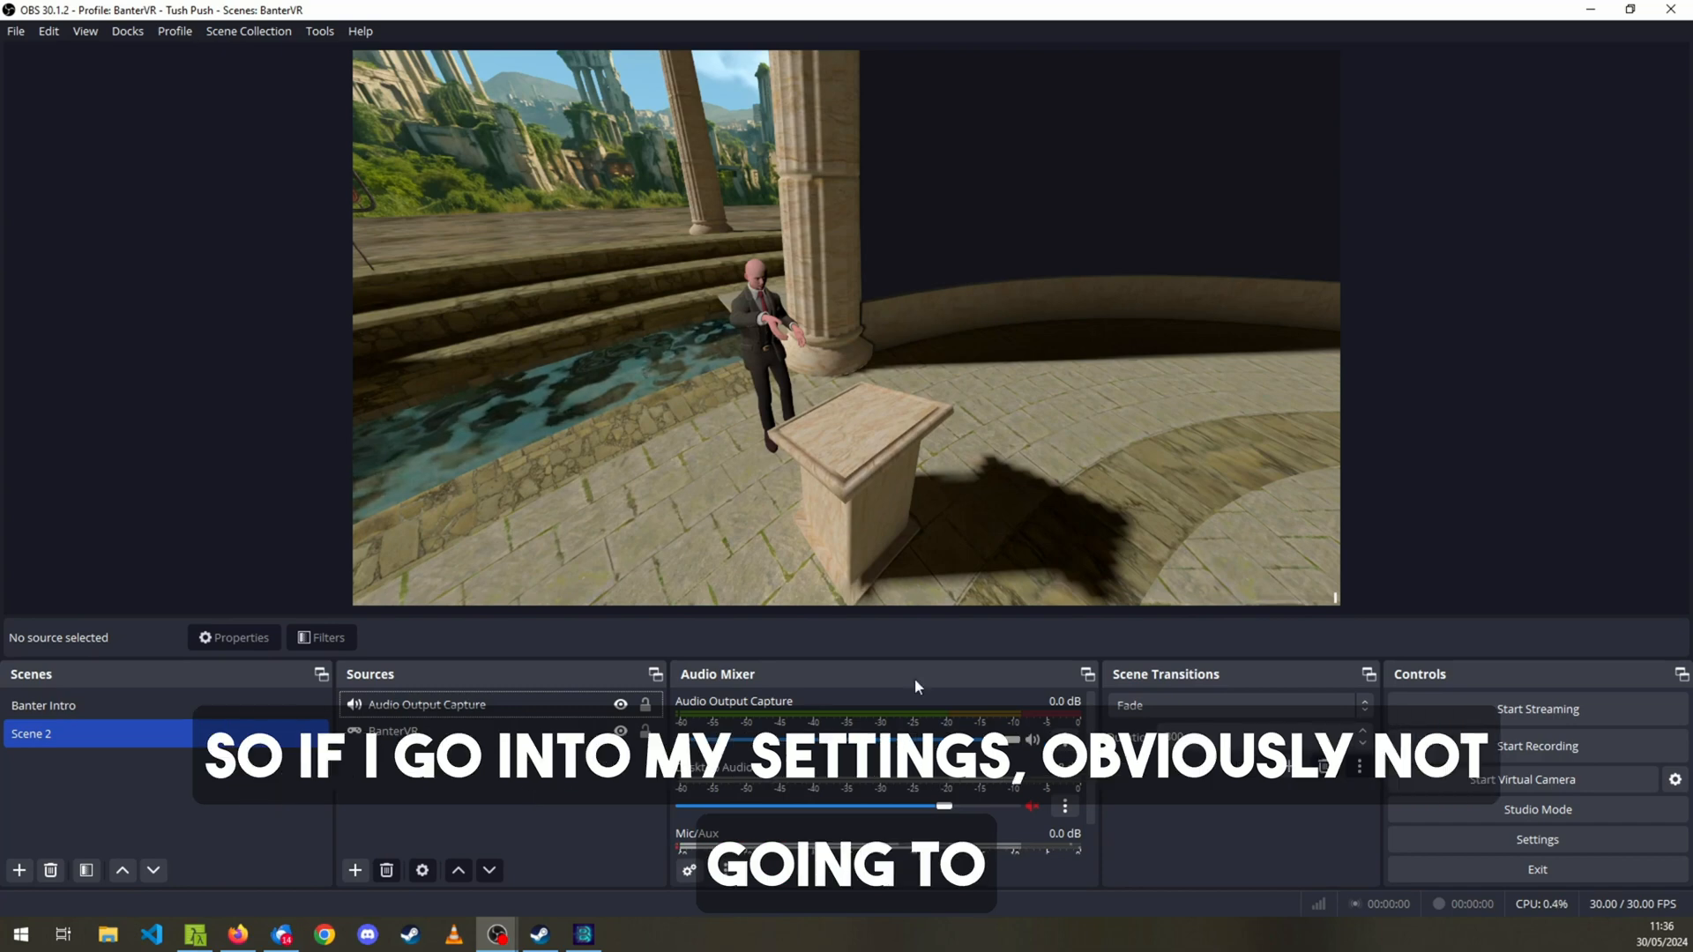
Review the YouTube - RTMPS streaming settings, reveal the masked stream key field, and leave the settings without saving.
left_click(1460, 830)
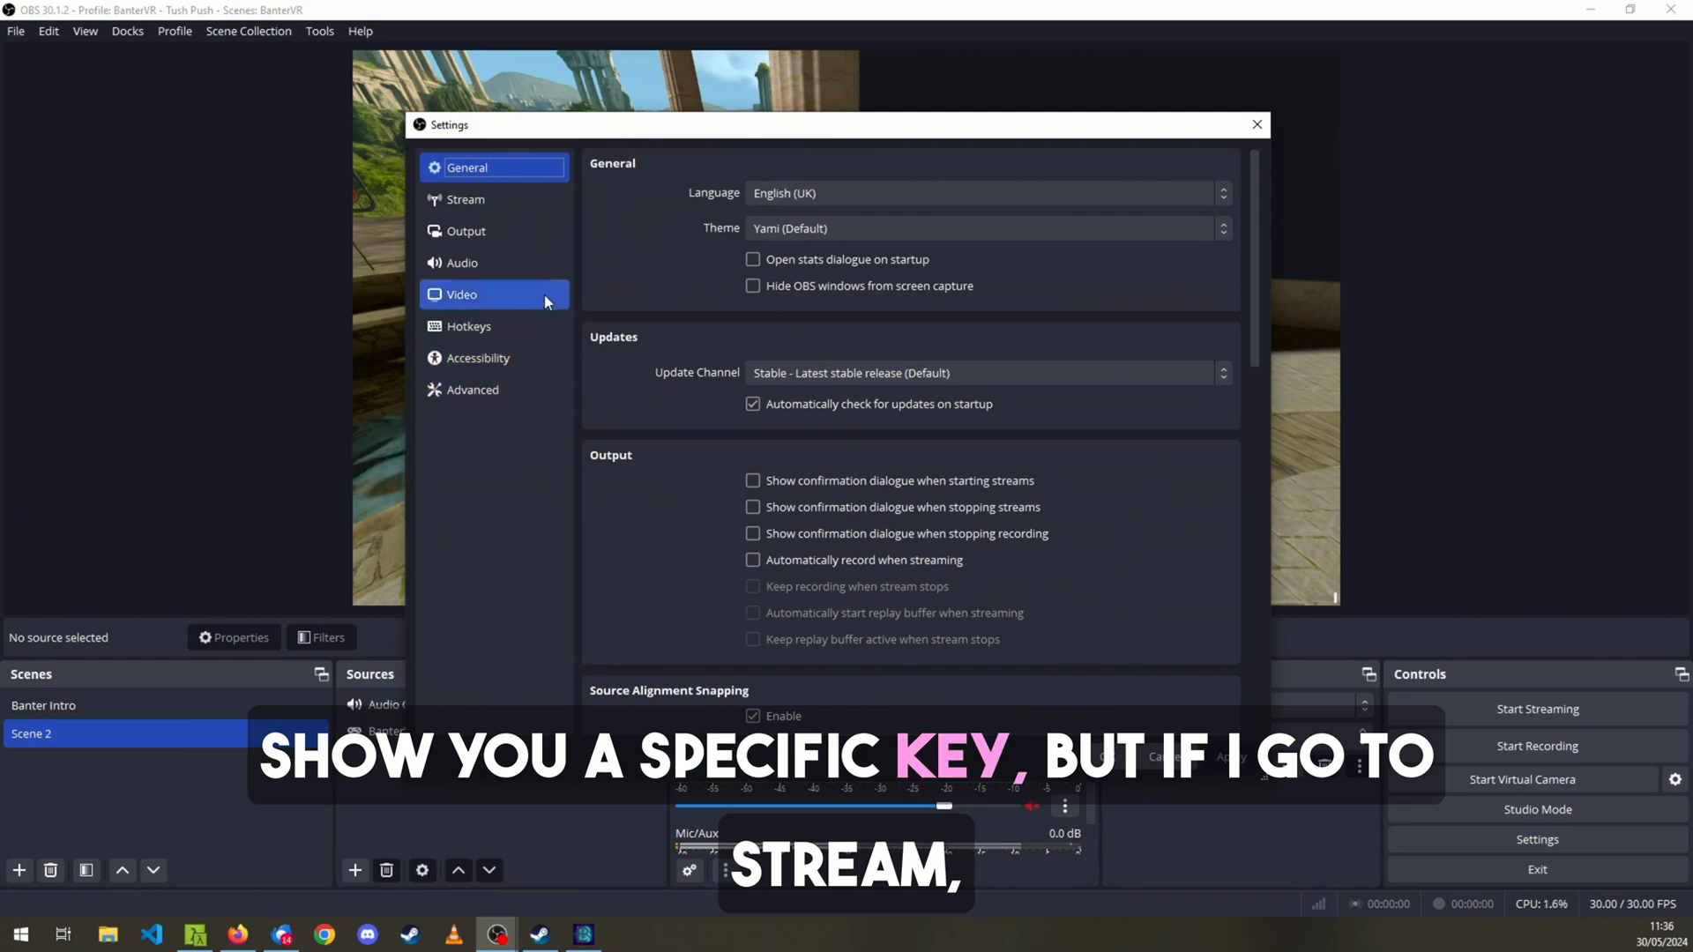
left_click(543, 208)
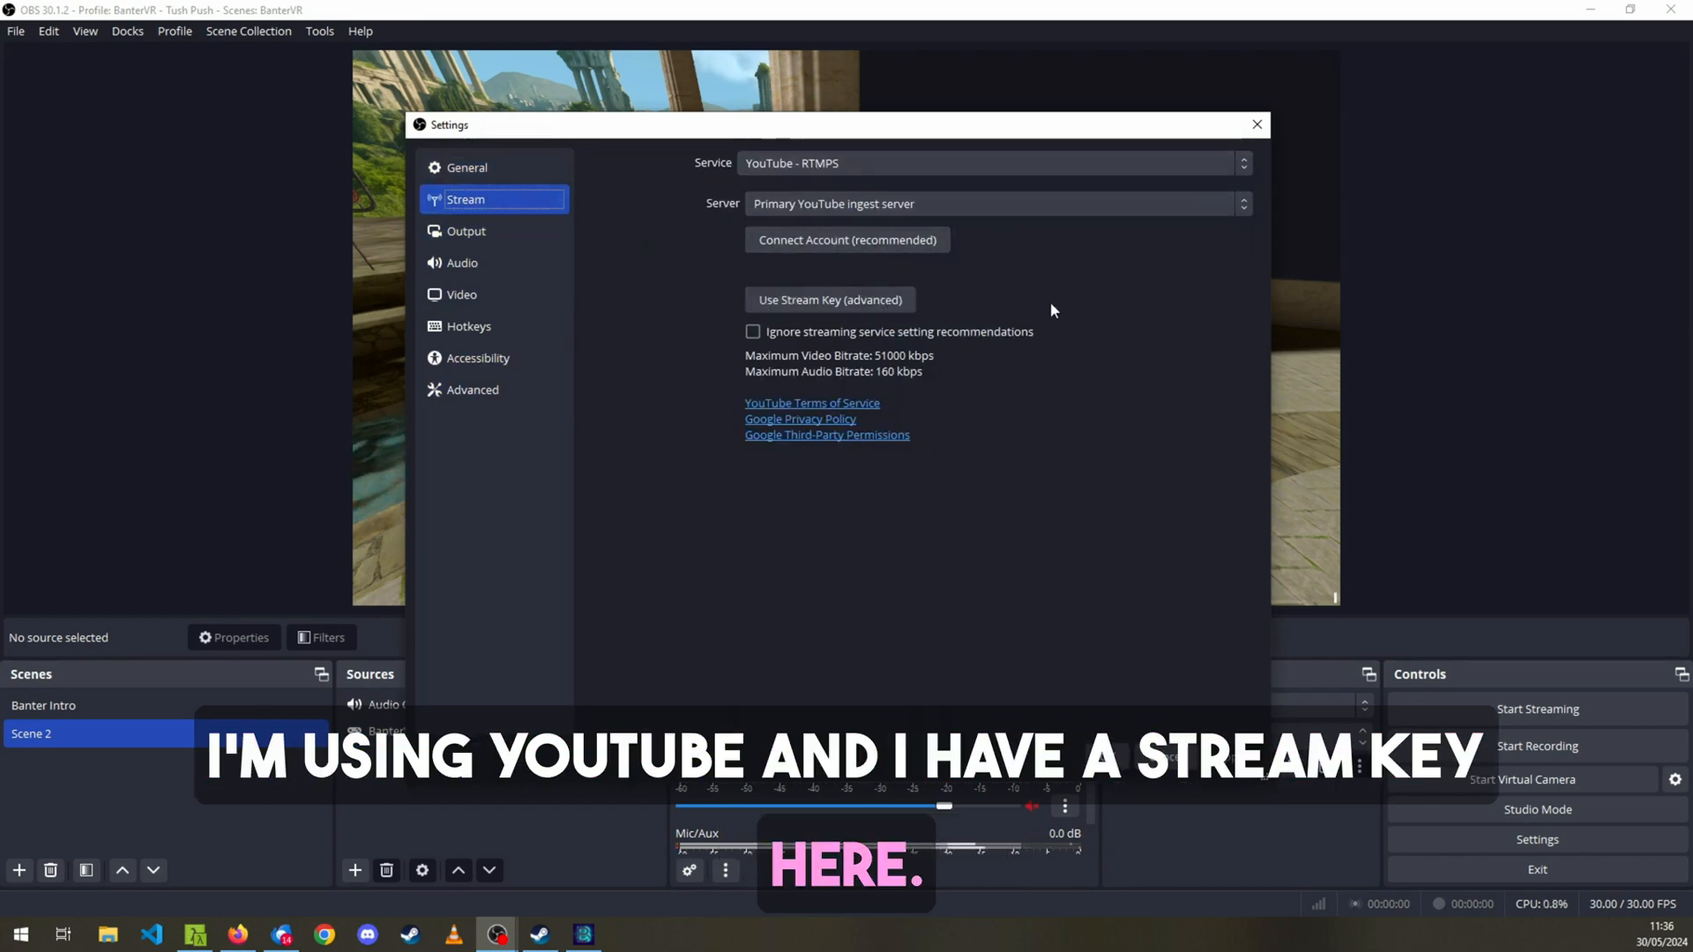
left_click(873, 297)
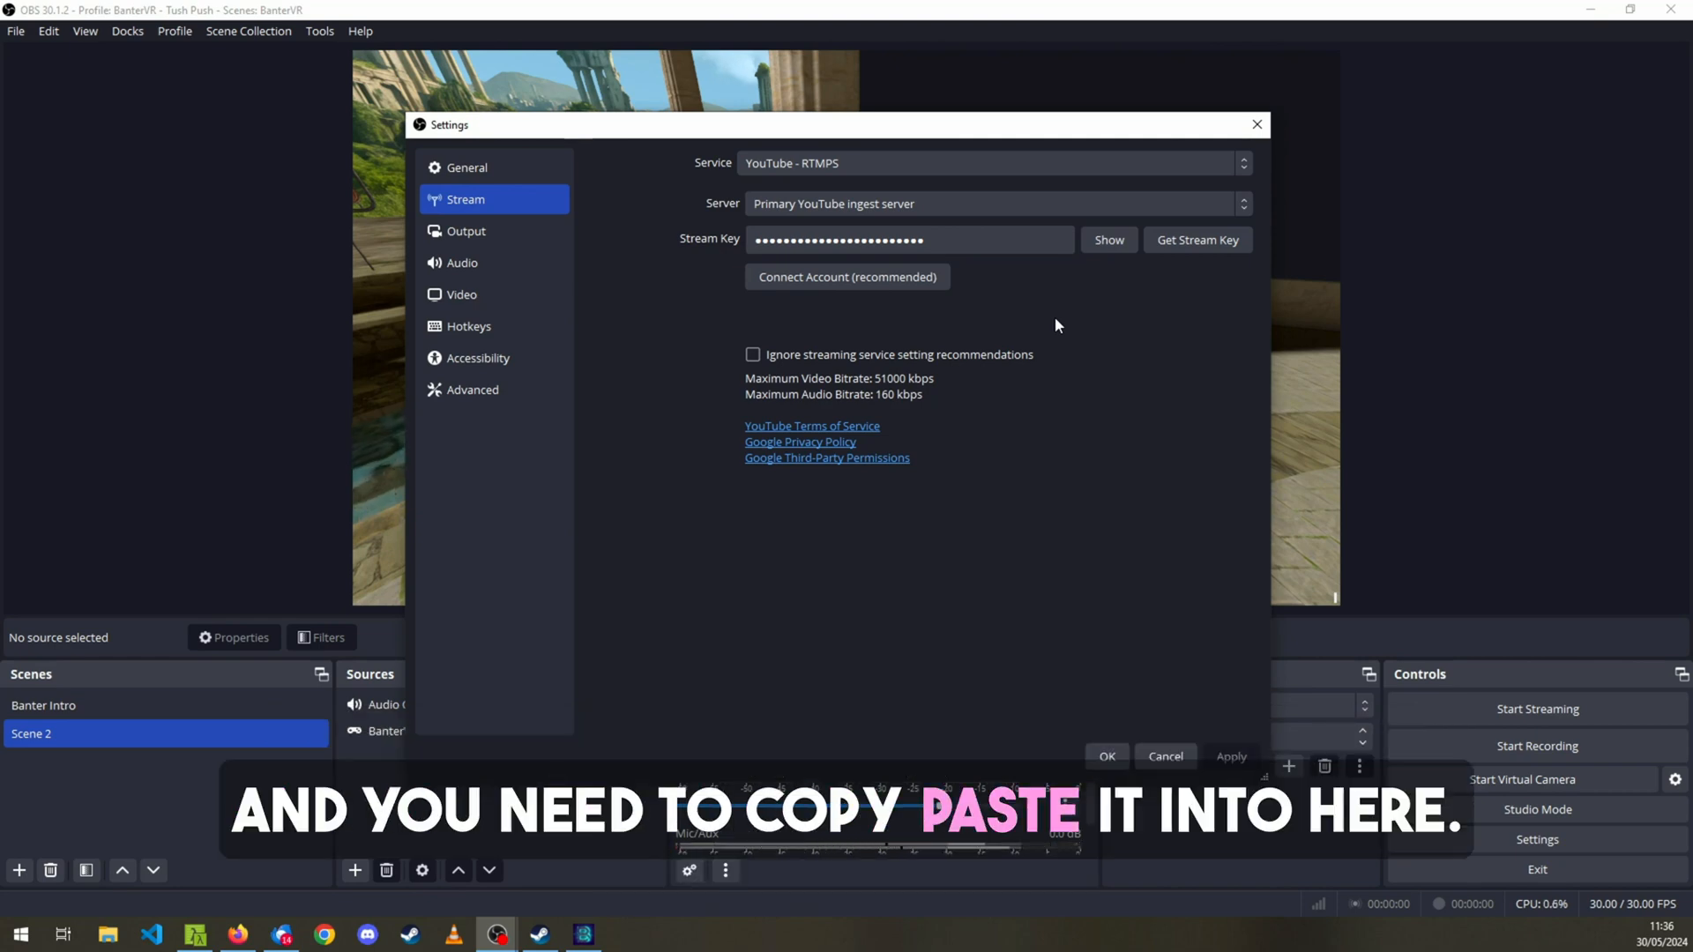
left_click(1166, 756)
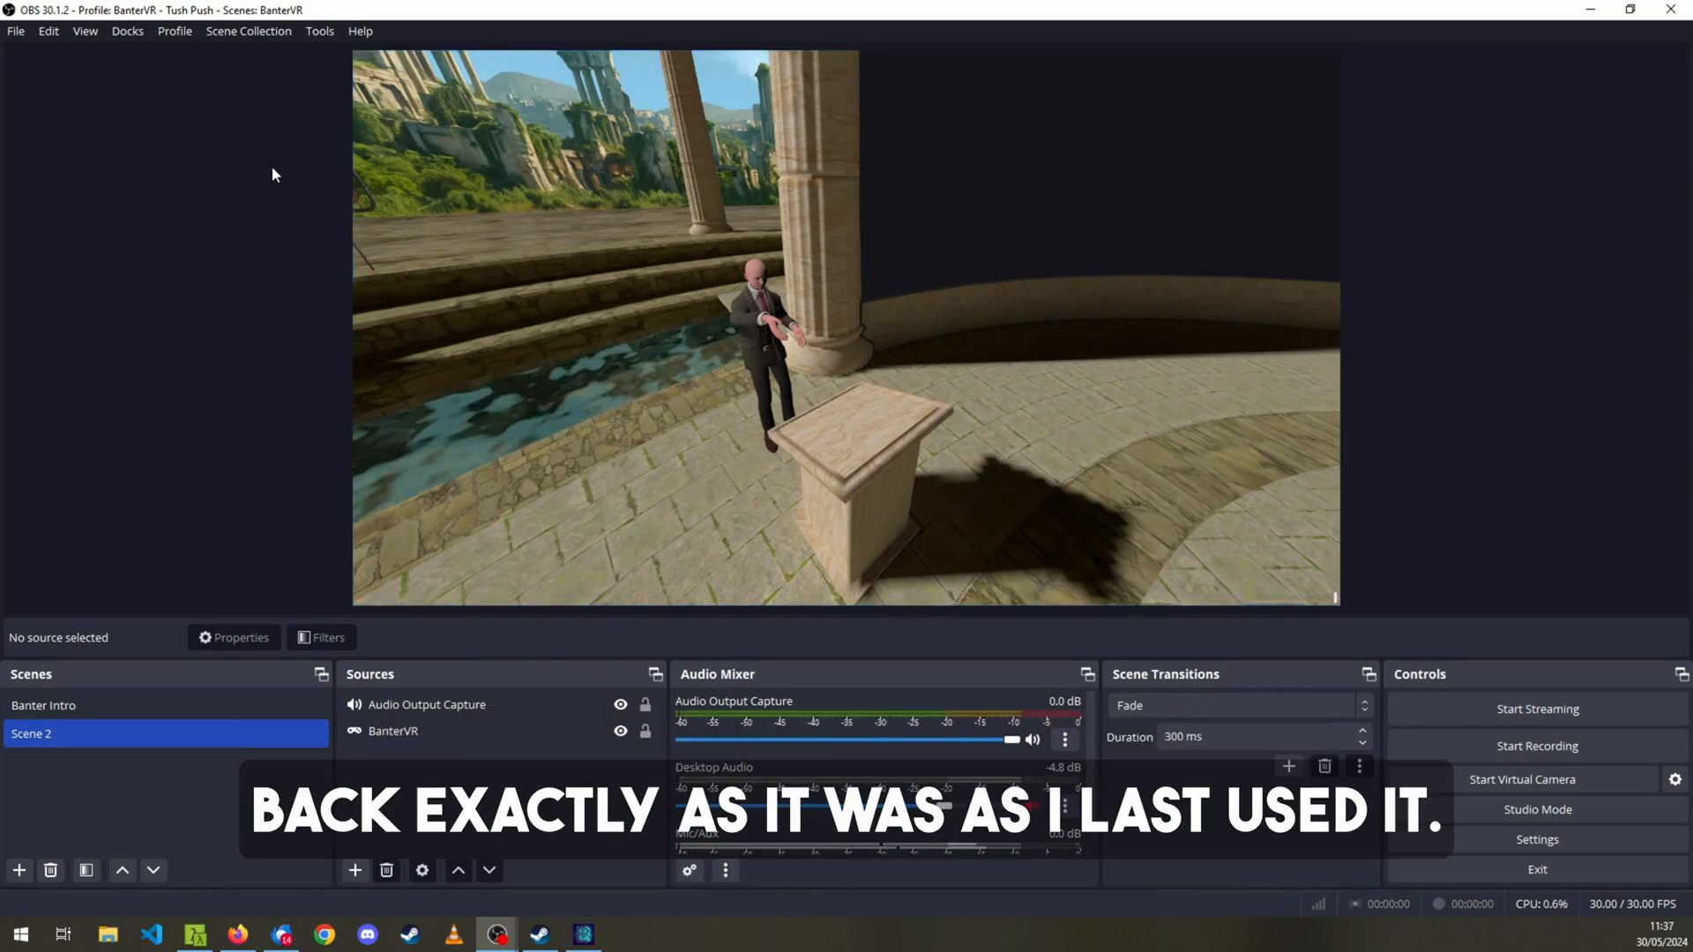
Switch from the BanterVR scene collection to the Audiobooks collection.
left_click(245, 36)
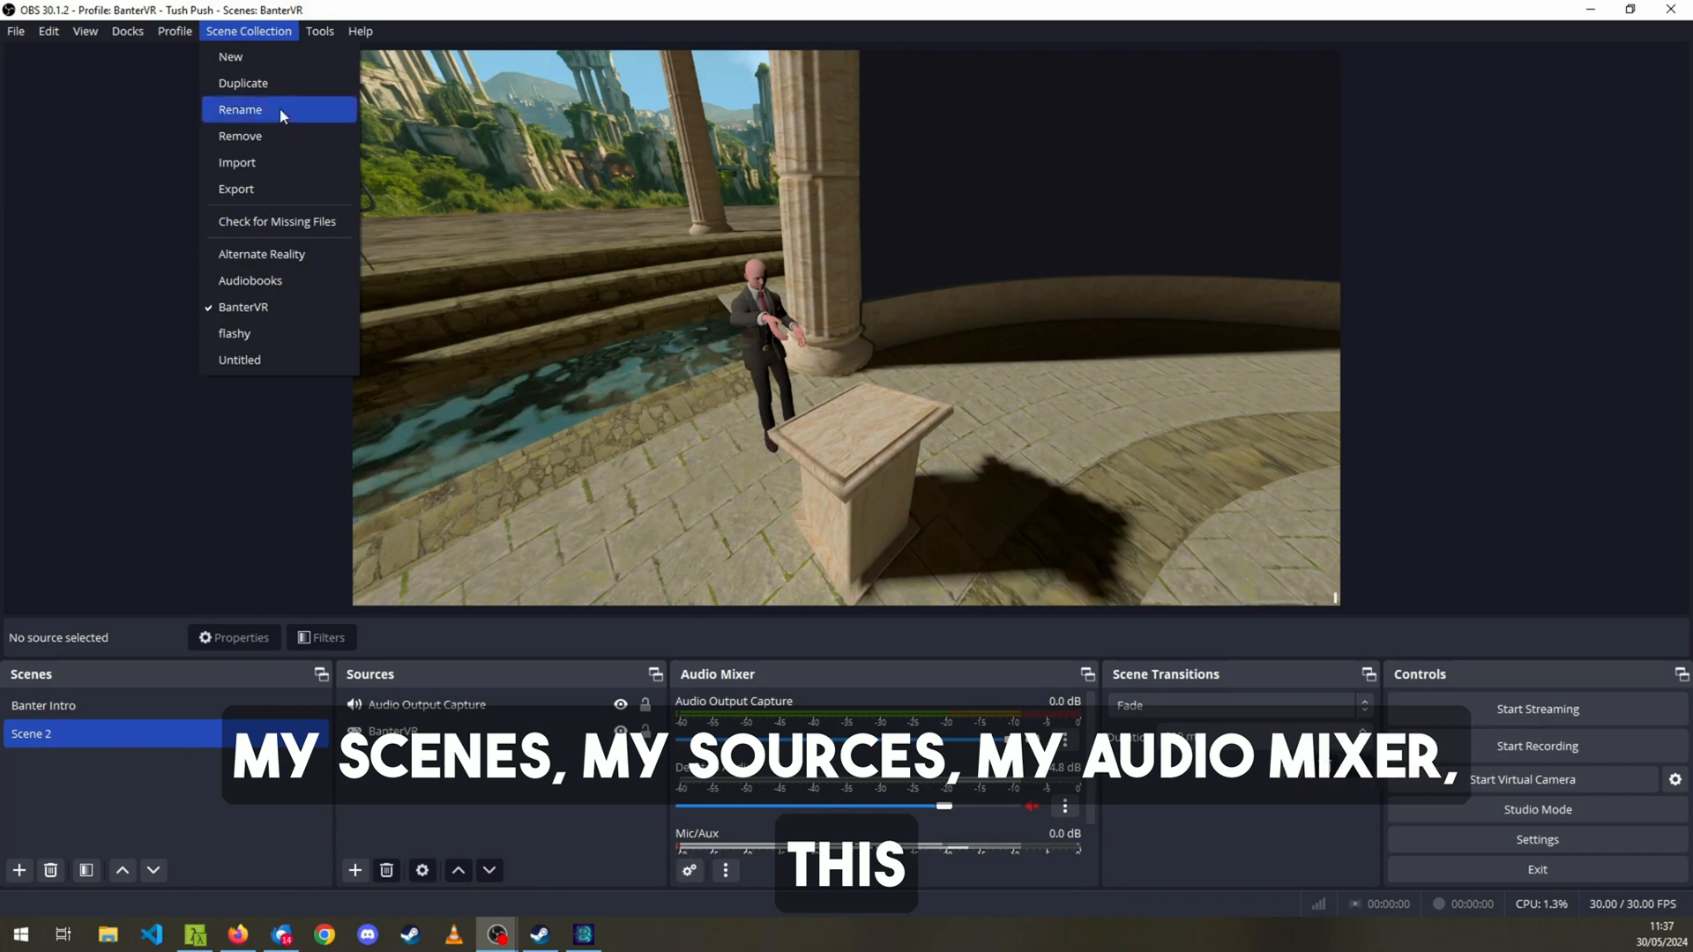
key("Right")
key("Left")
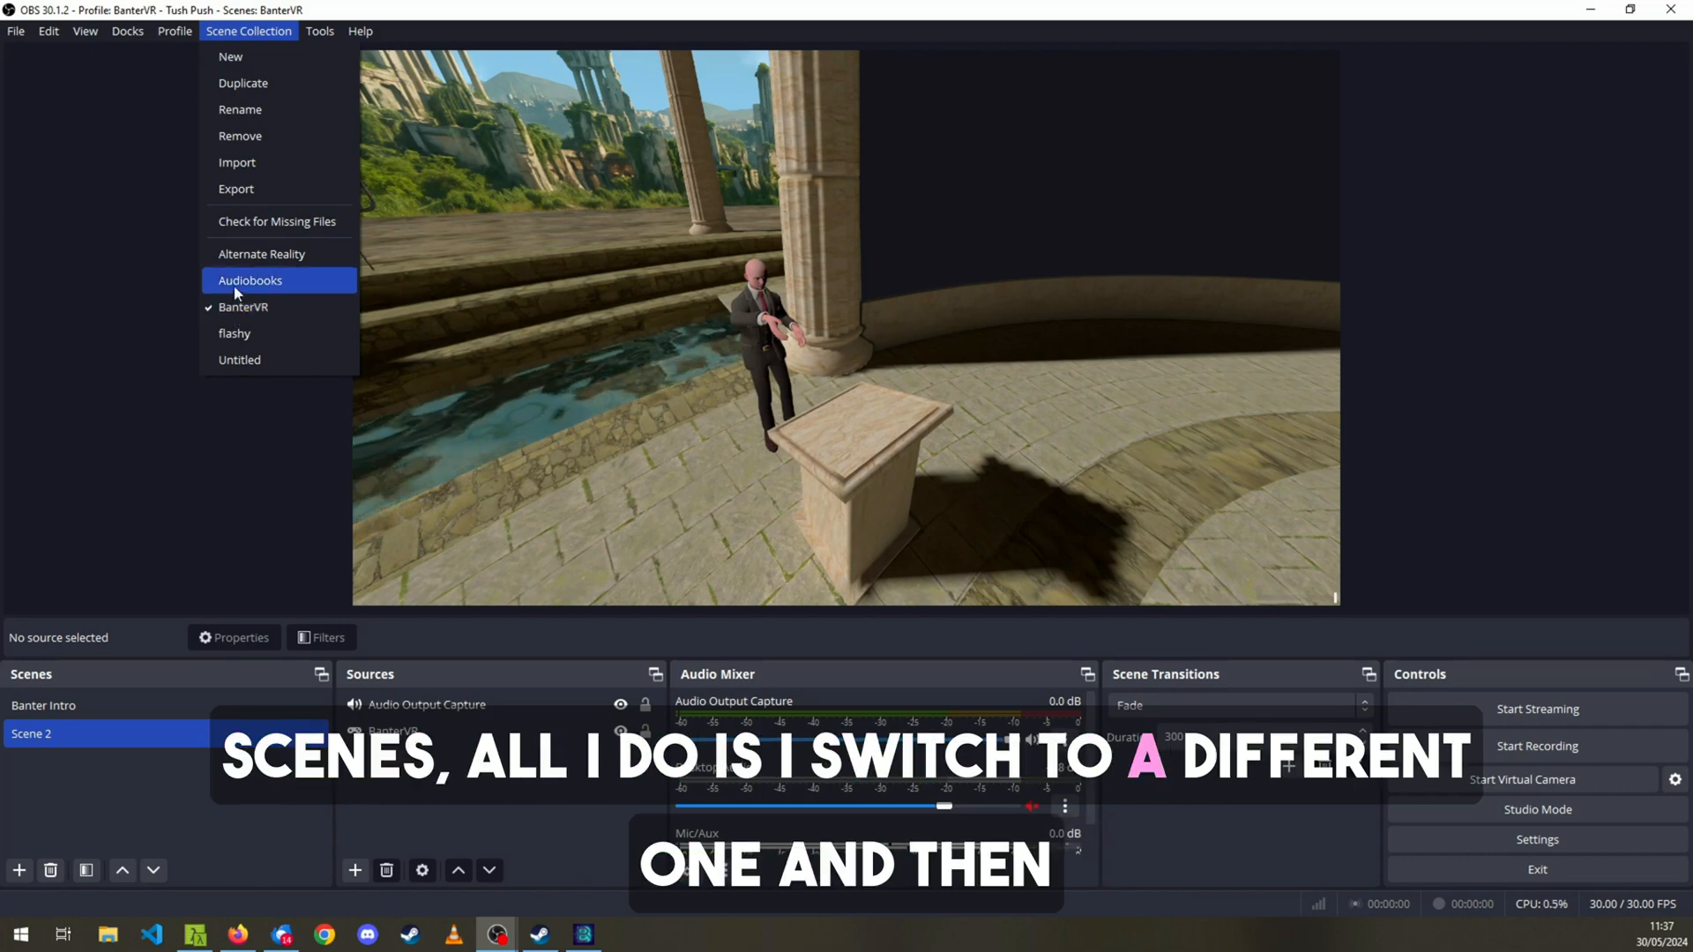
left_click(237, 281)
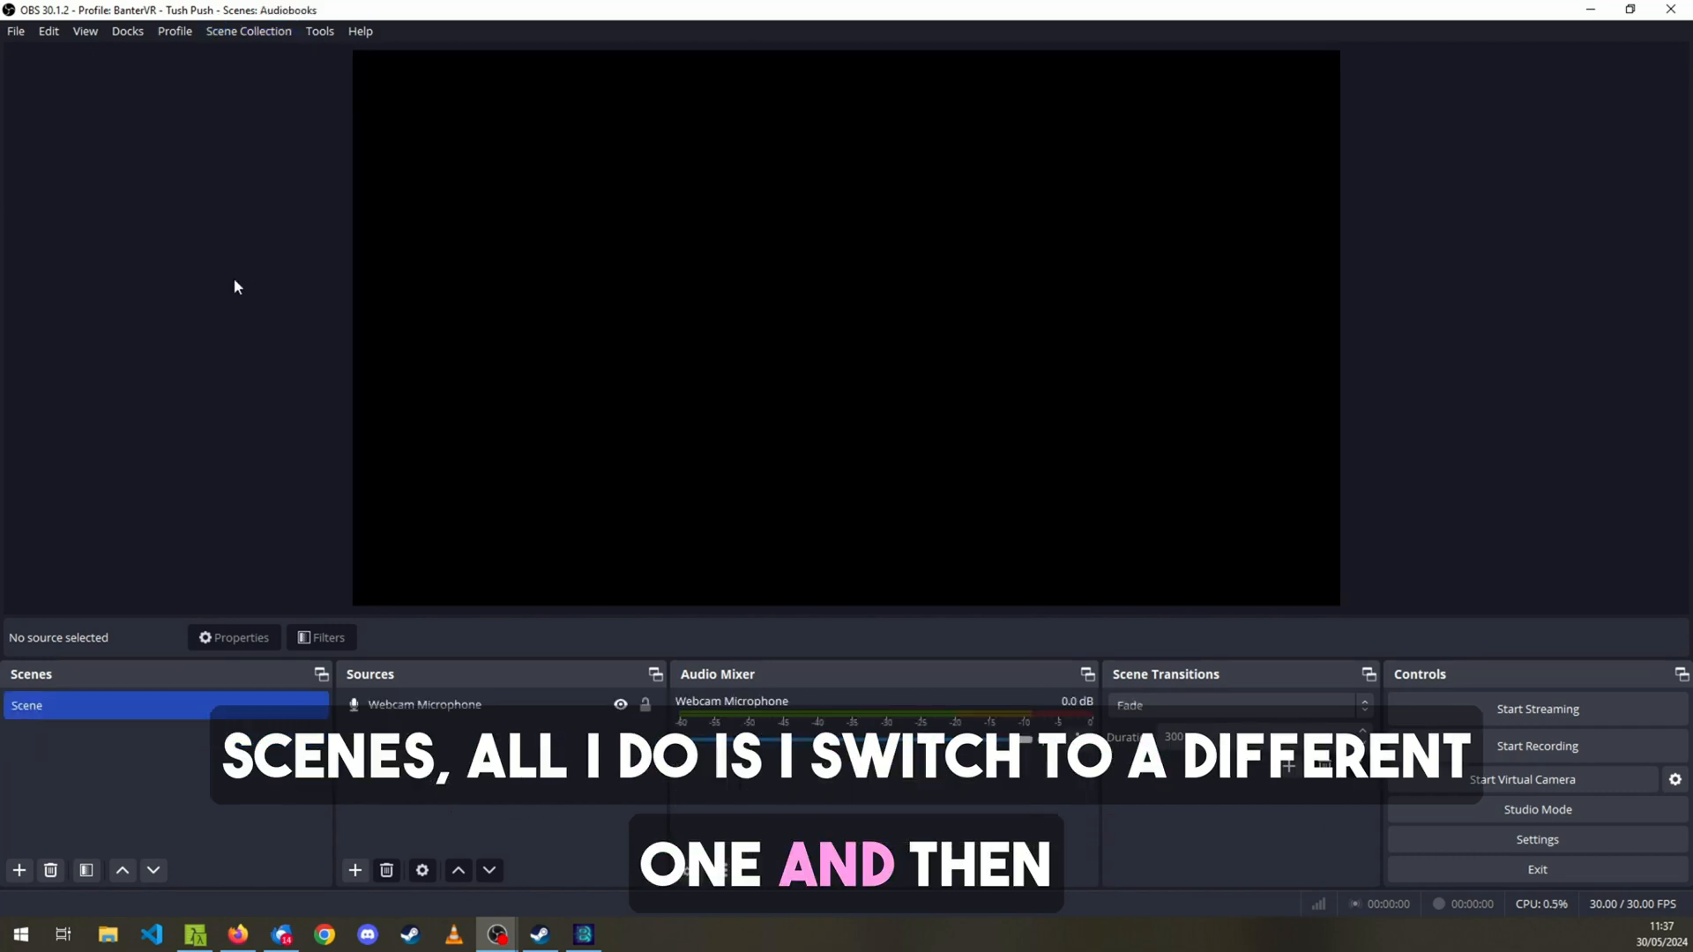
Switch back from the Audiobooks scene collection to the BanterVR collection.
left_click(270, 39)
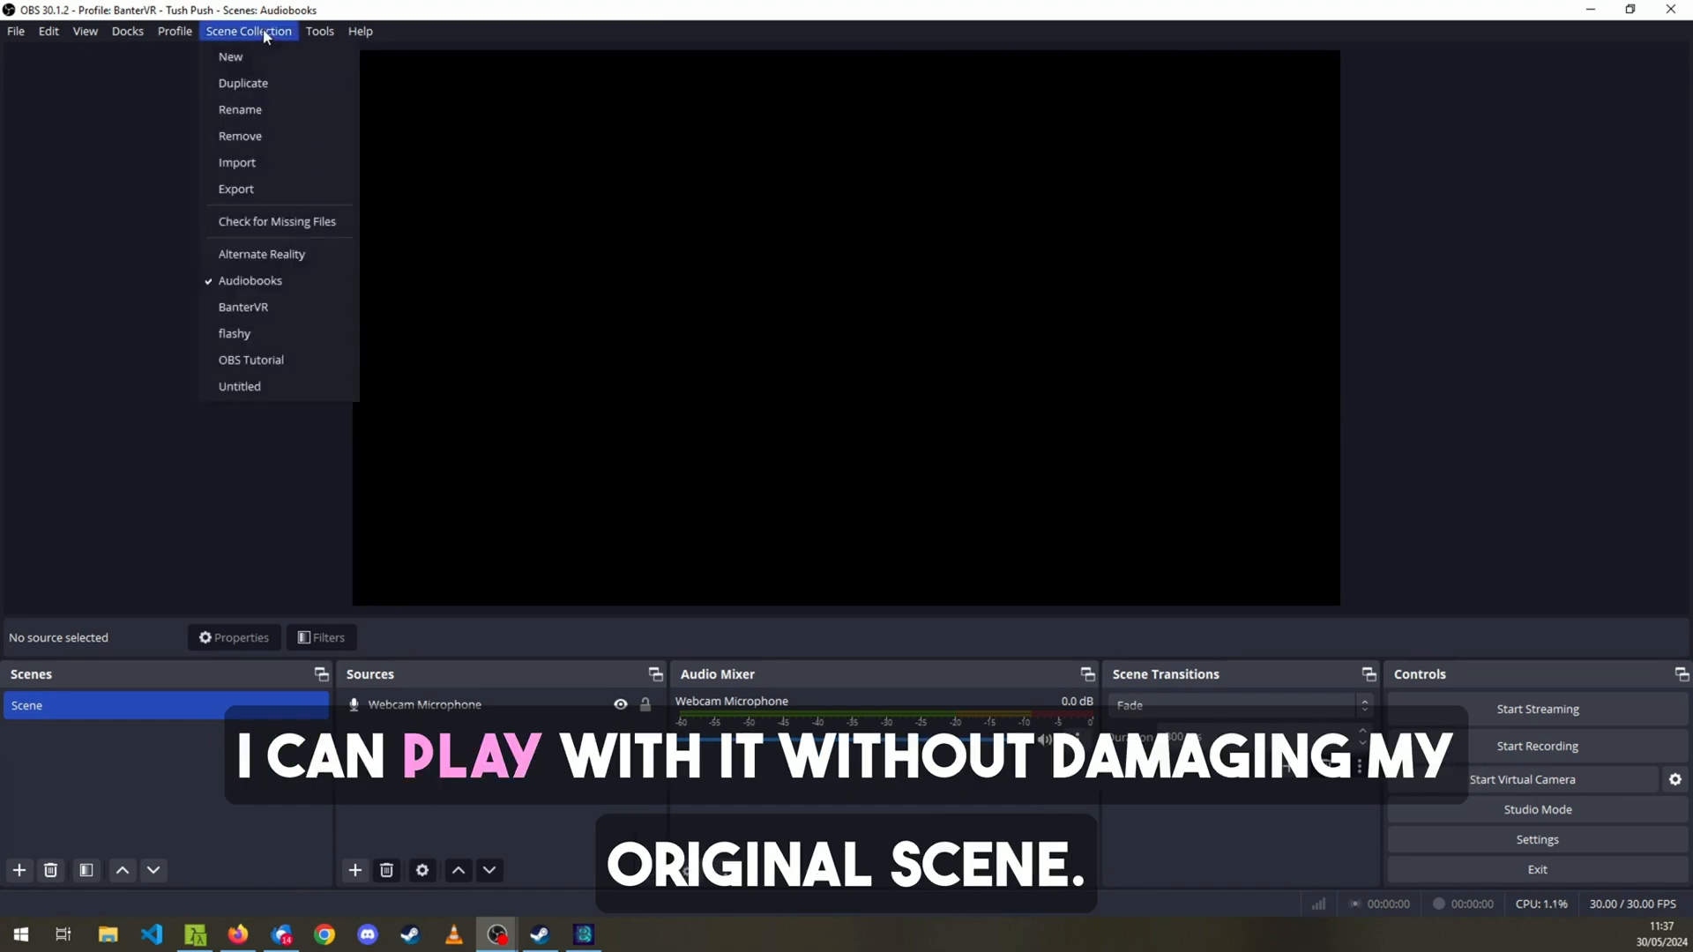
left_click(246, 306)
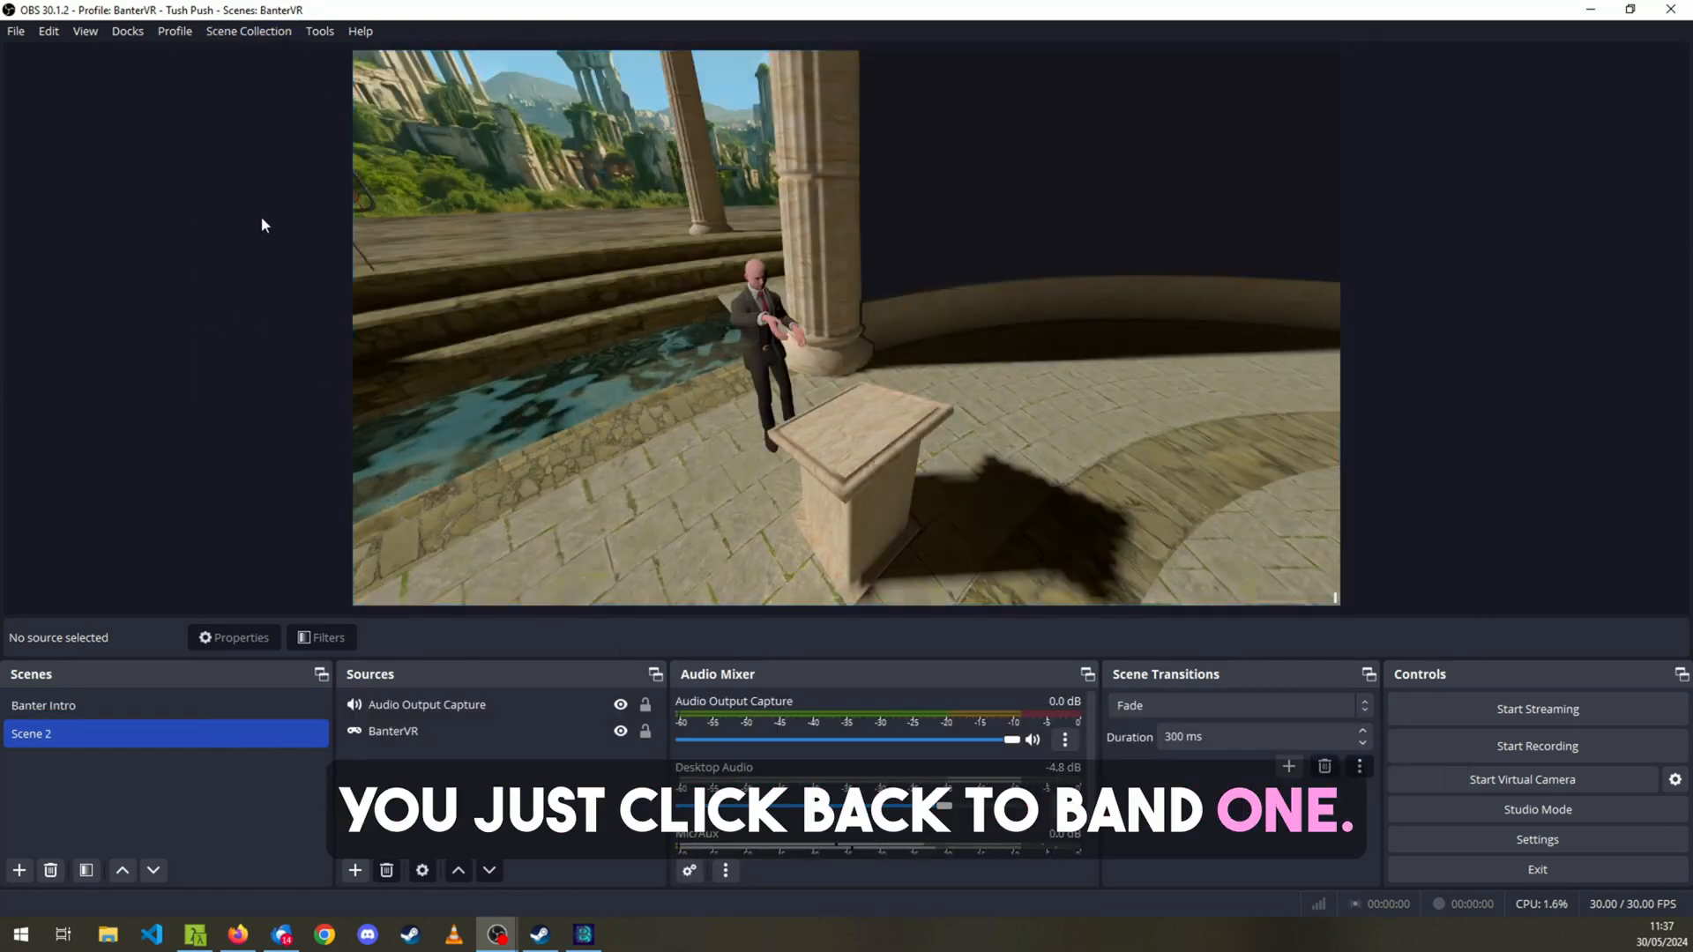
Switch the profile to BanterVR - Banter Highlights and close the YouTube Live Control Panel.
left_click(184, 33)
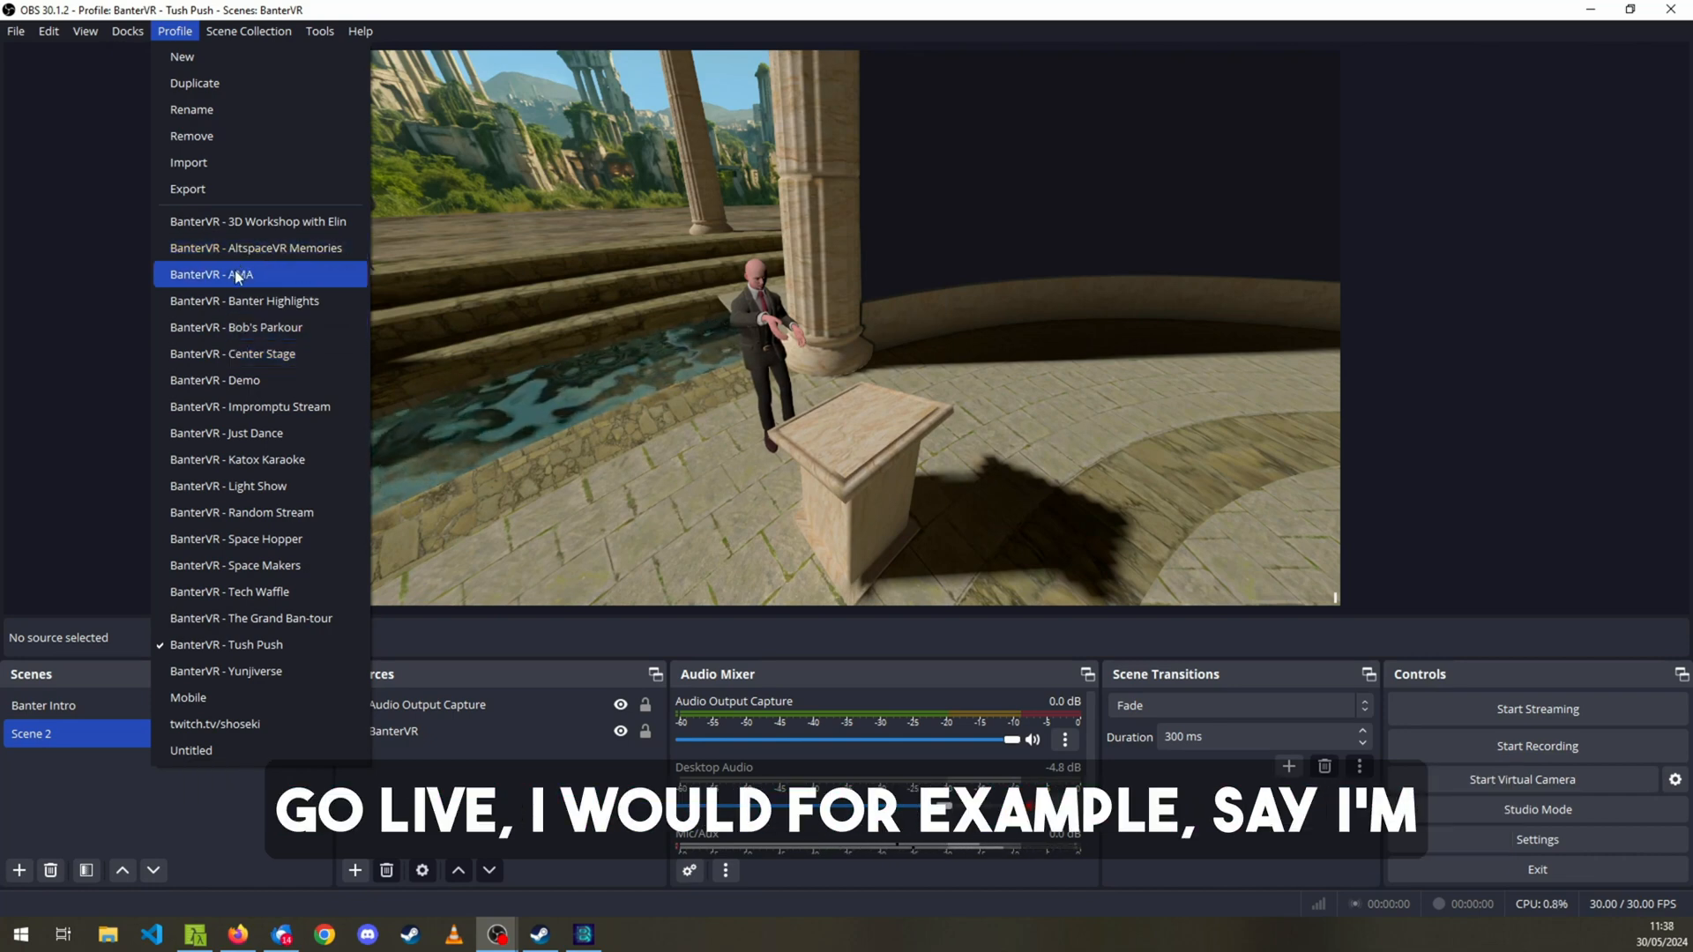
left_click(208, 299)
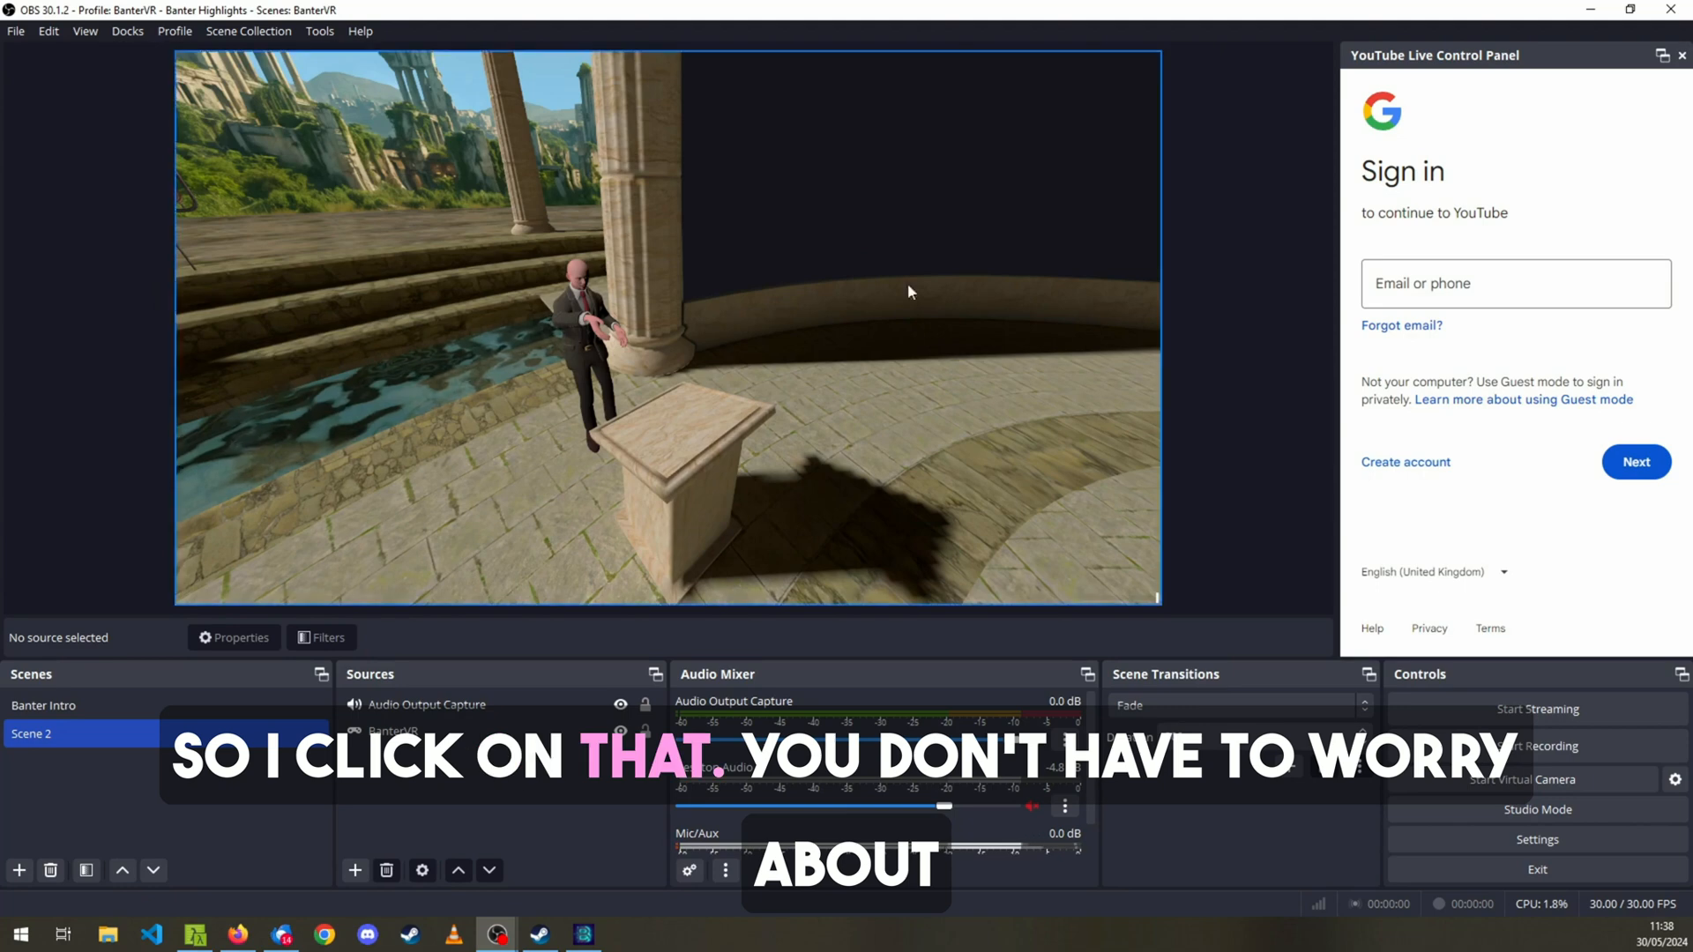
left_click(1682, 55)
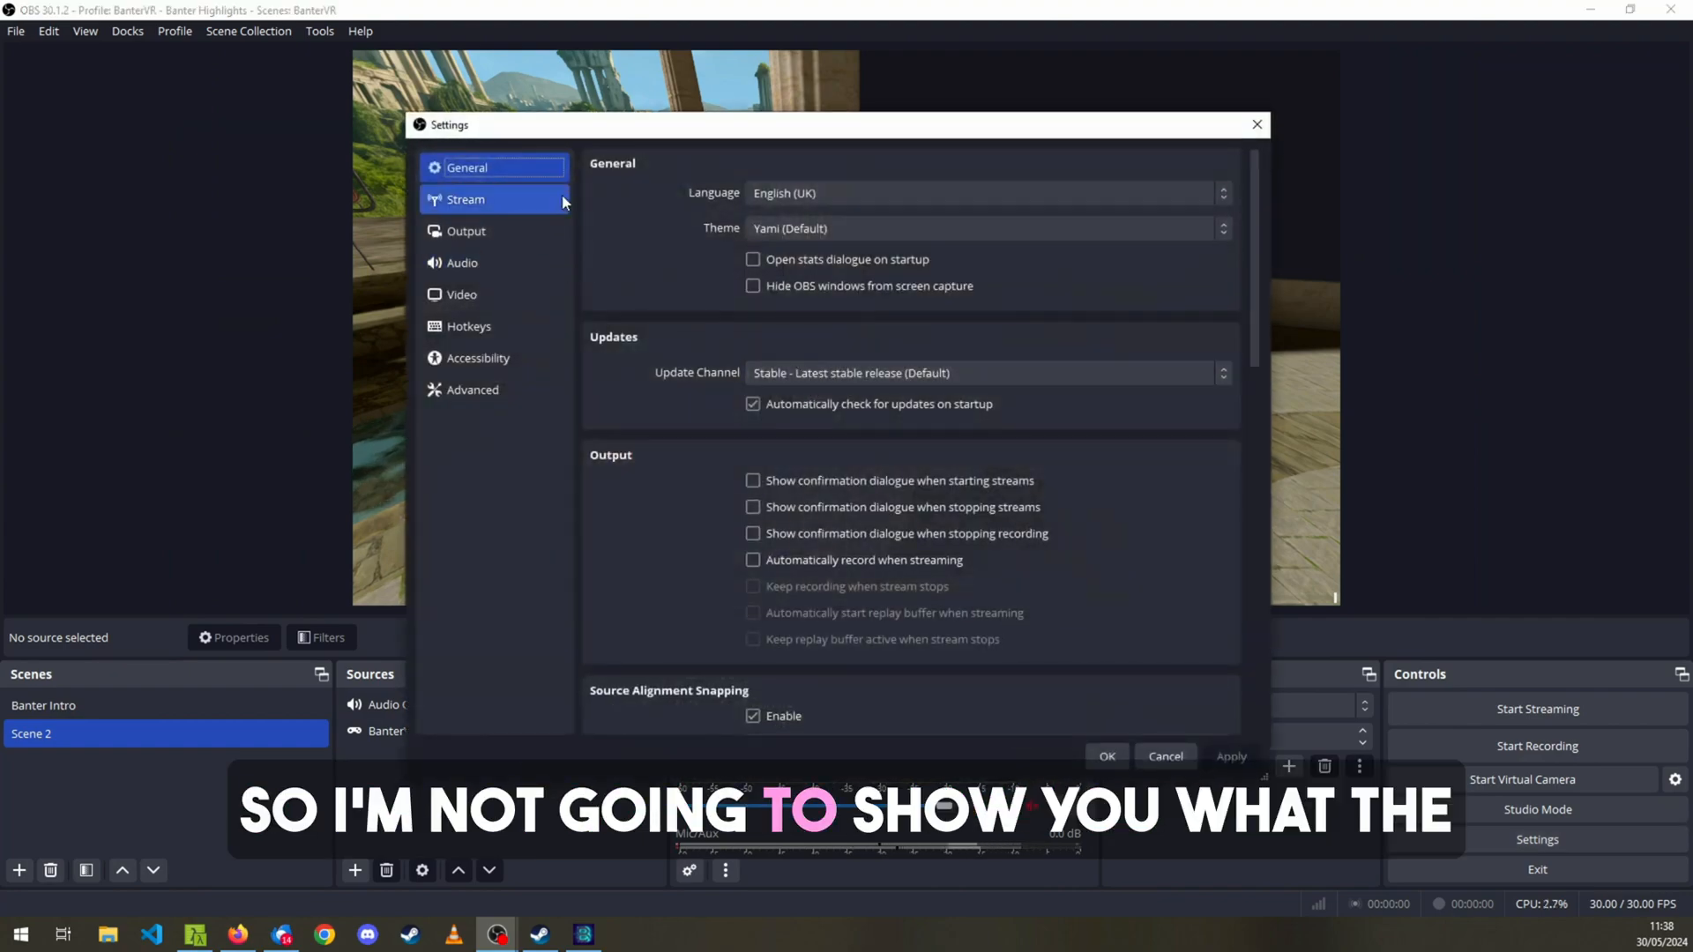
Review the streaming service, server and stream key settings of the Banter Highlights profile and leave without saving.
left_click(506, 198)
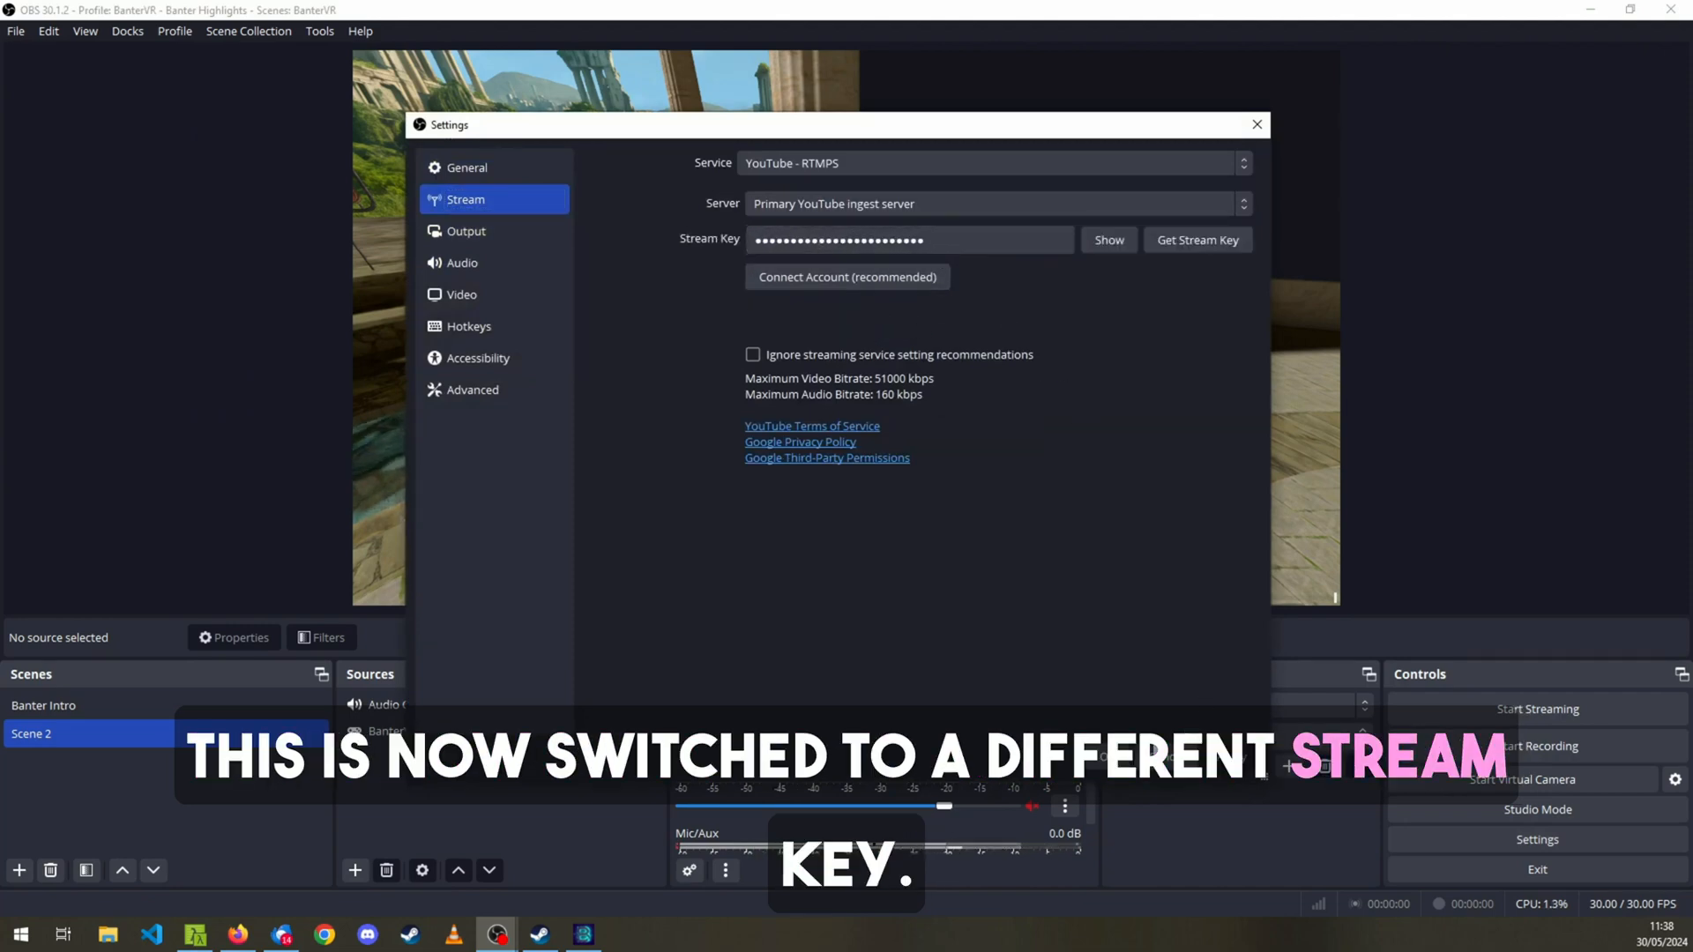
left_click(1166, 764)
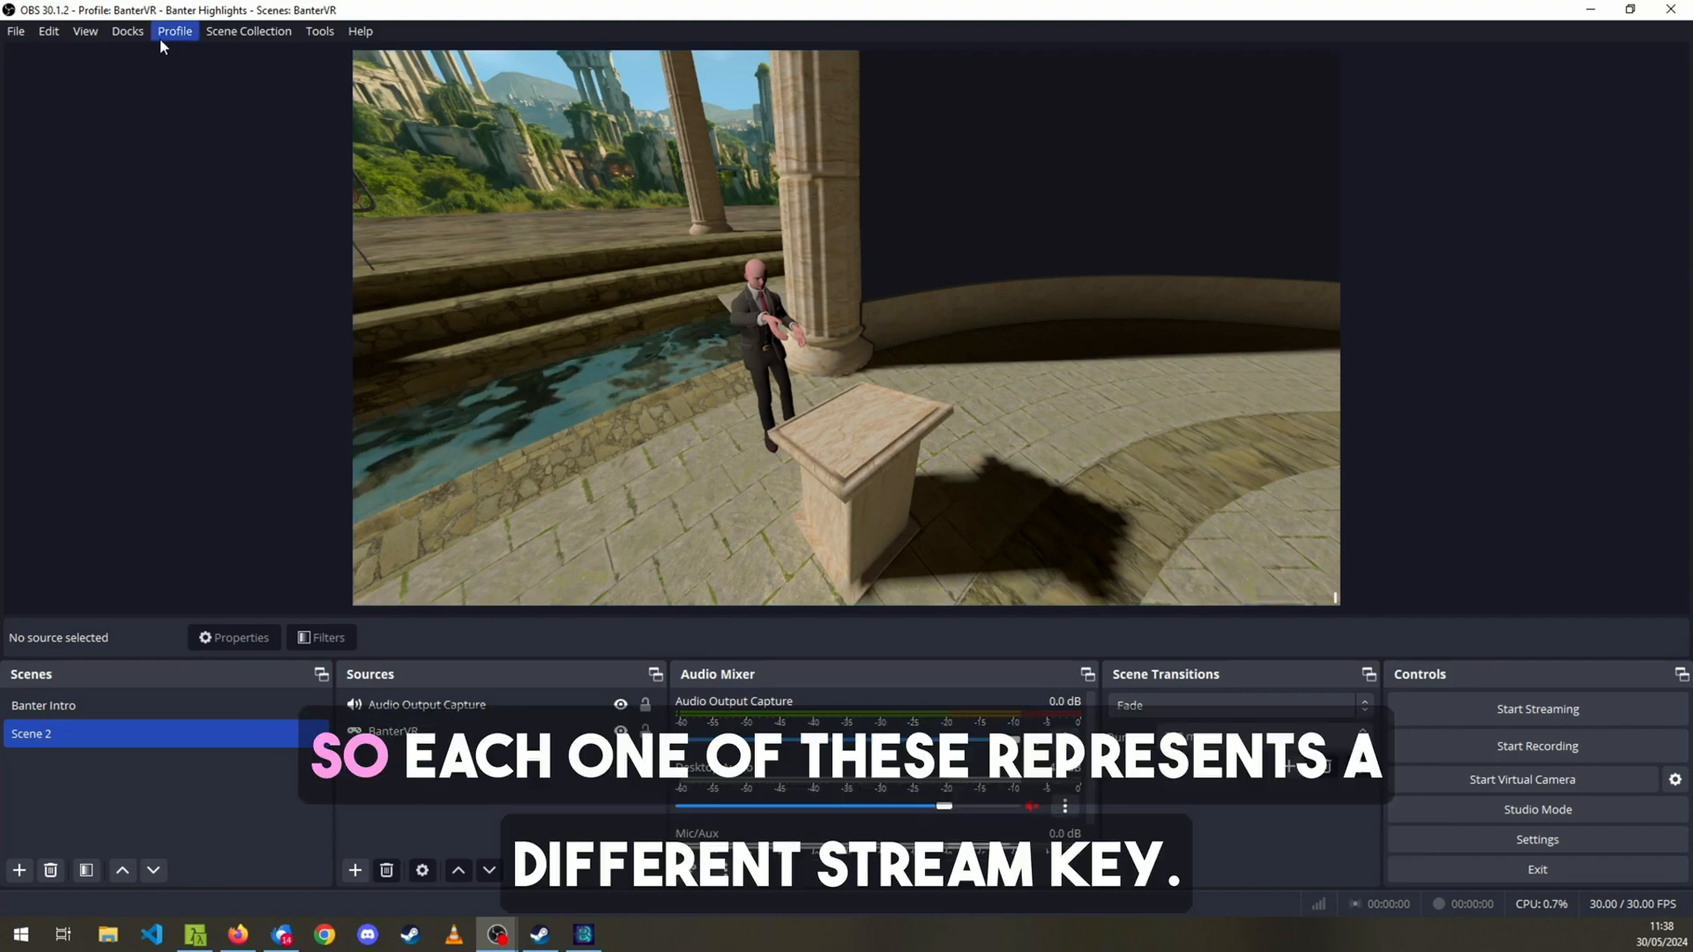
Switch the profile to BanterVR - Impromptu Stream and close its YouTube Live Control Panel.
left_click(172, 32)
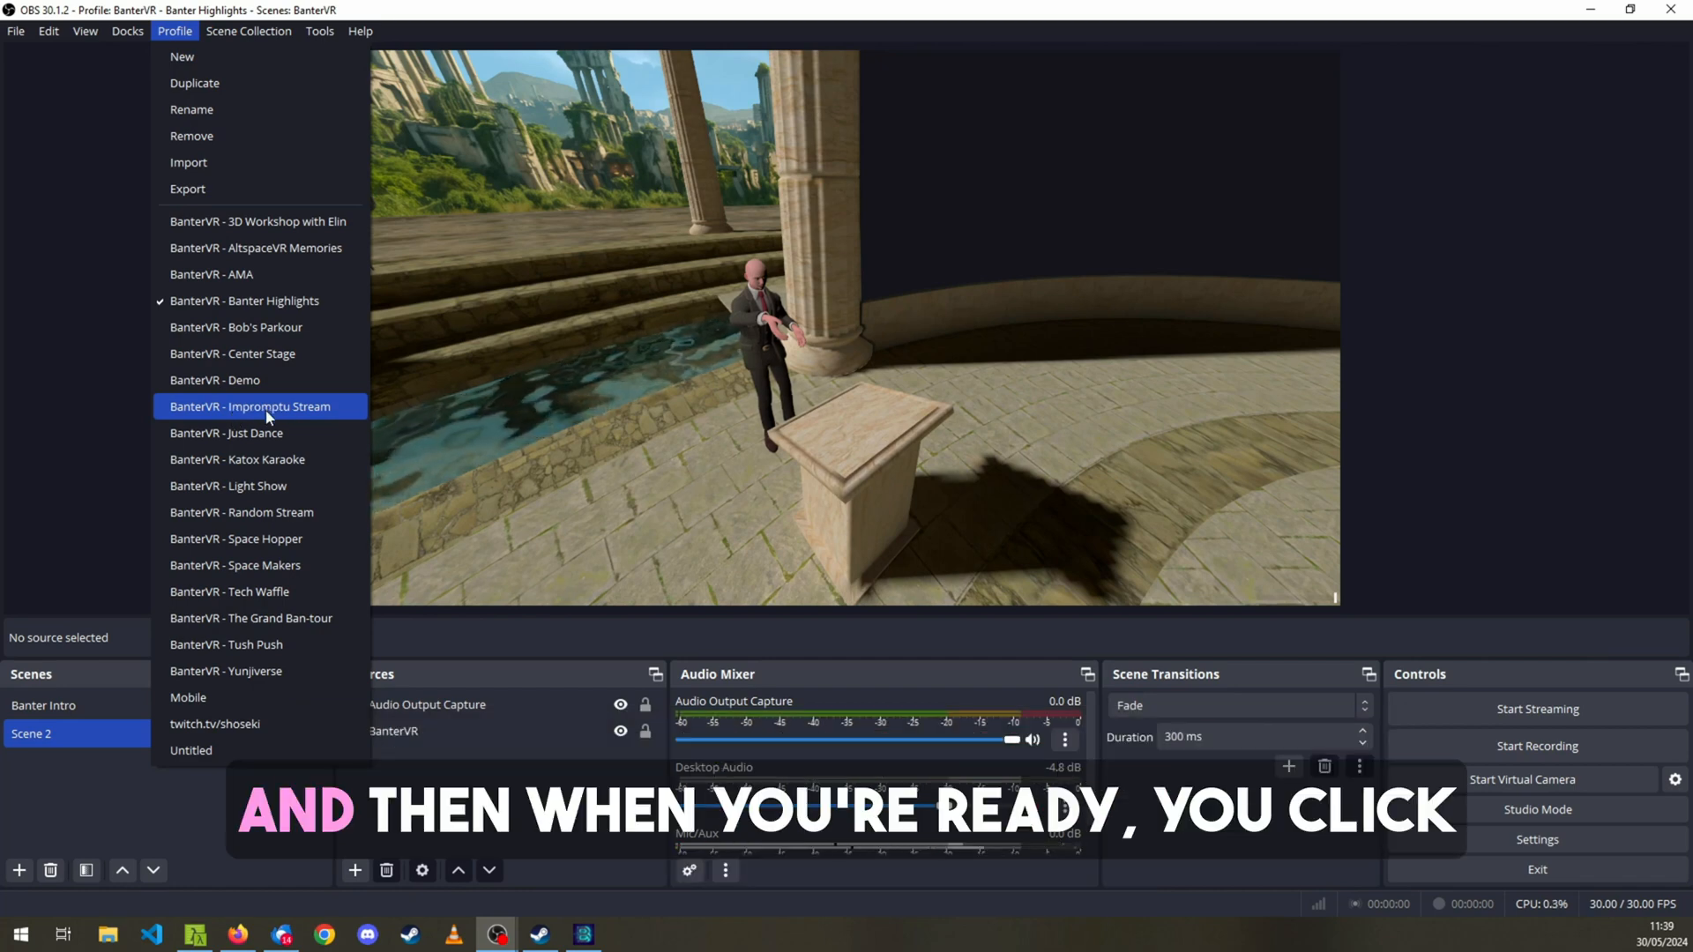
left_click(269, 408)
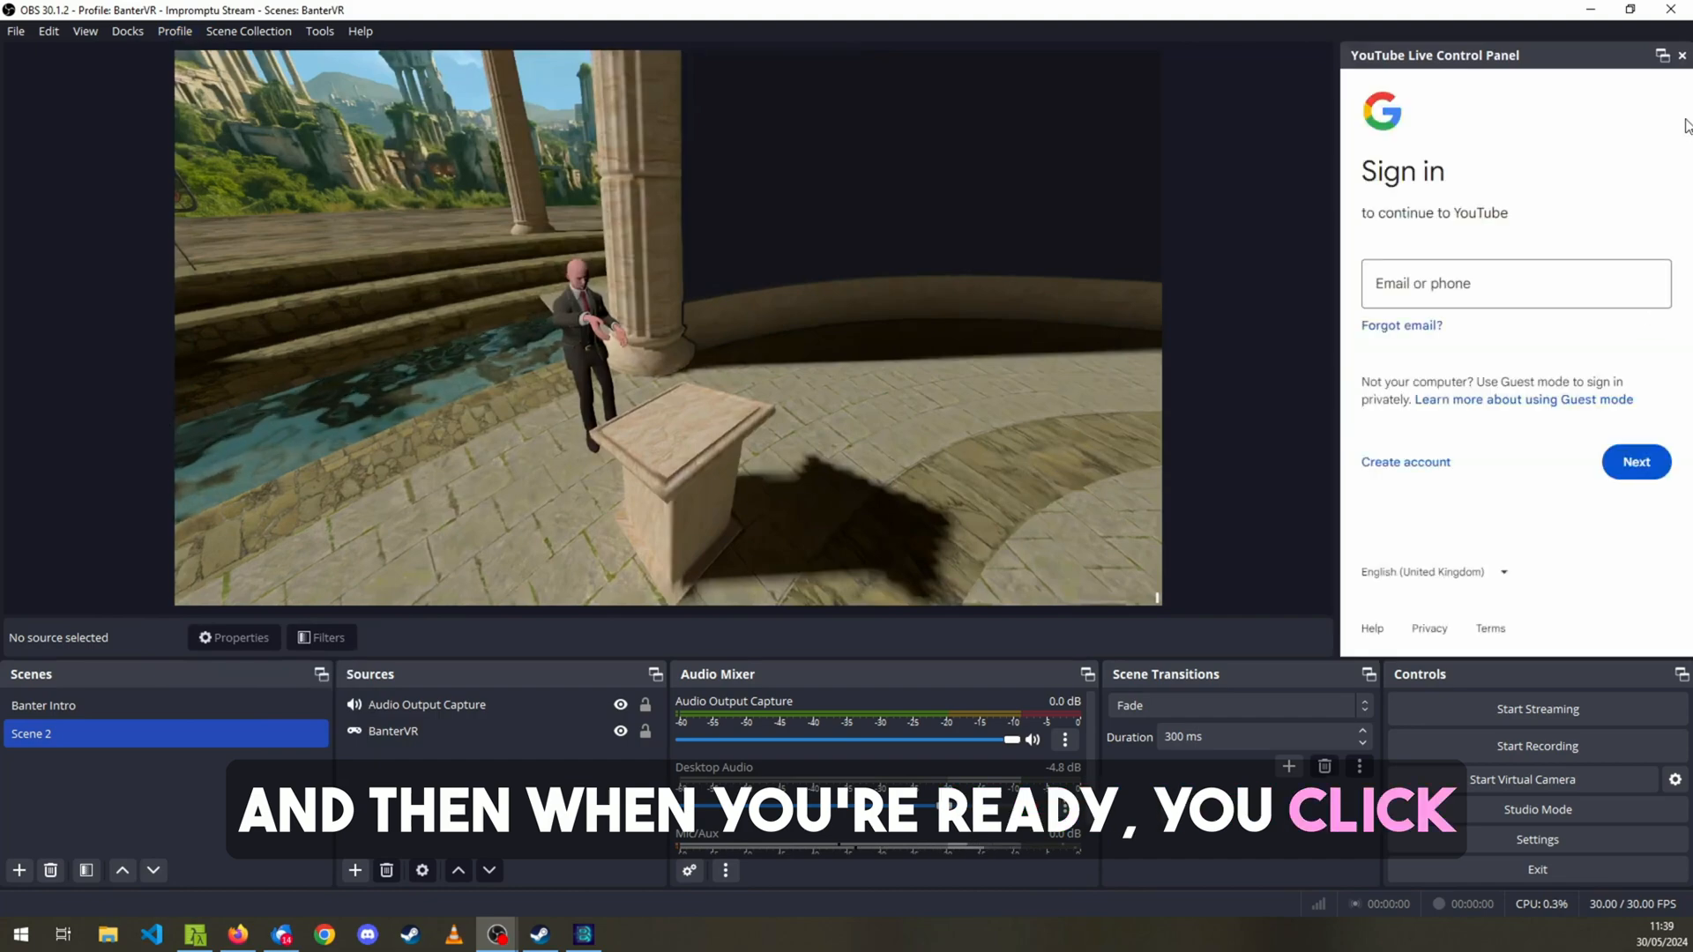
left_click(1679, 55)
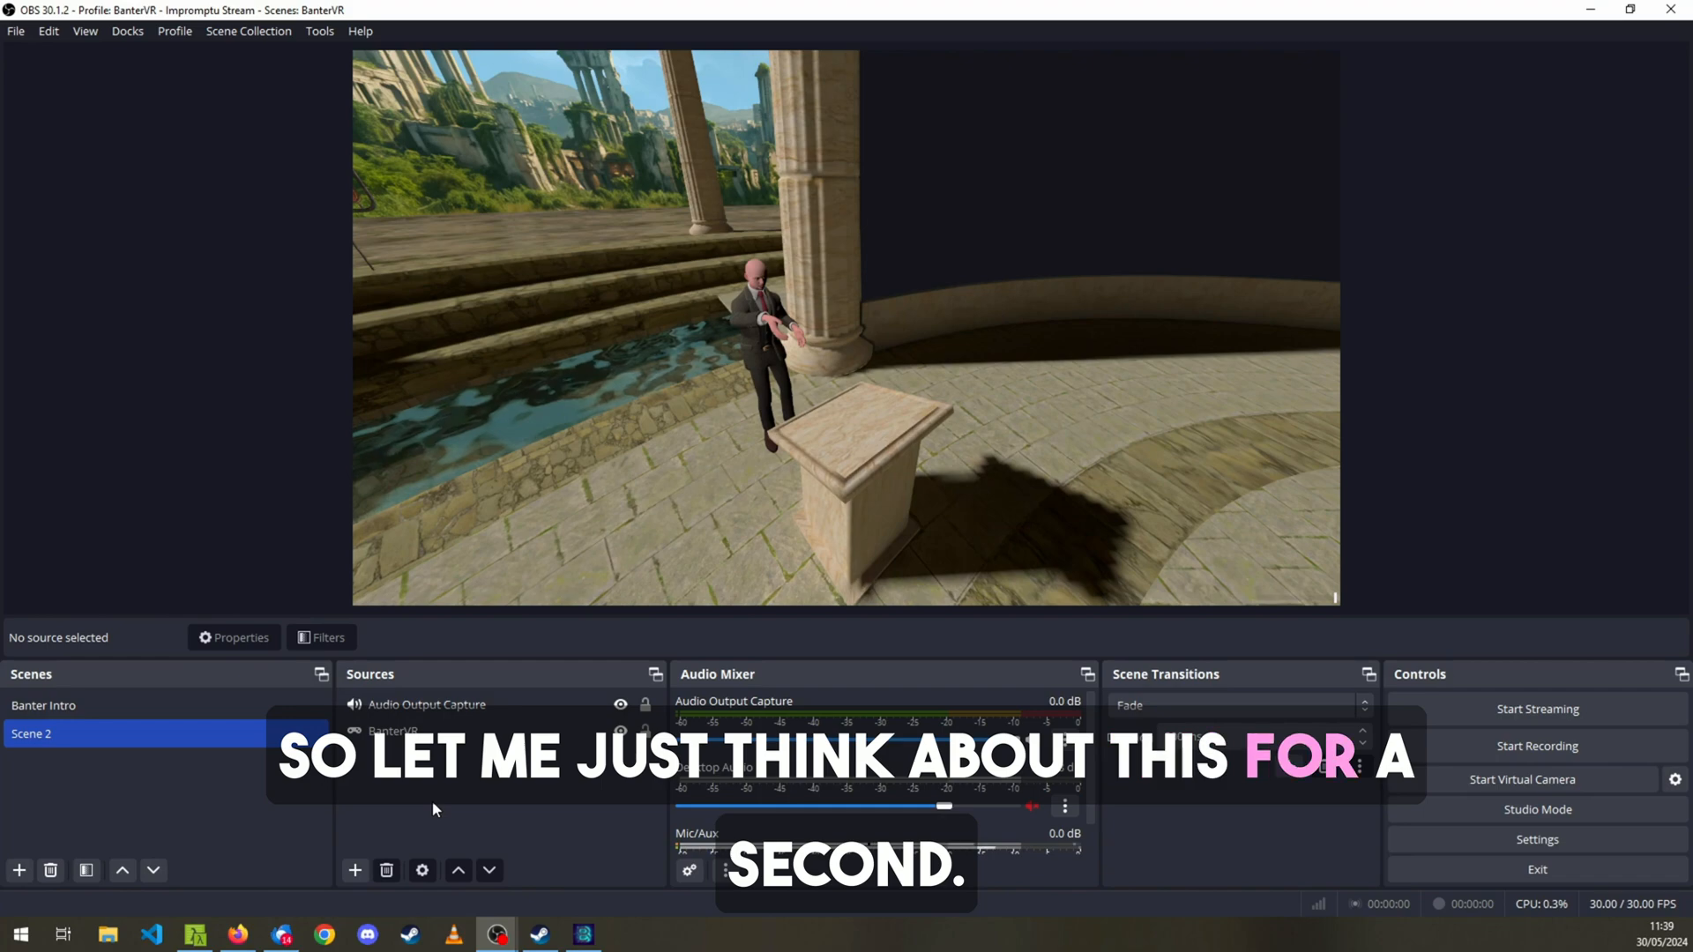
Review the audio mixer channels of Scene 2 and switch to the Banter Intro scene.
scroll(901, 765, "down", 1)
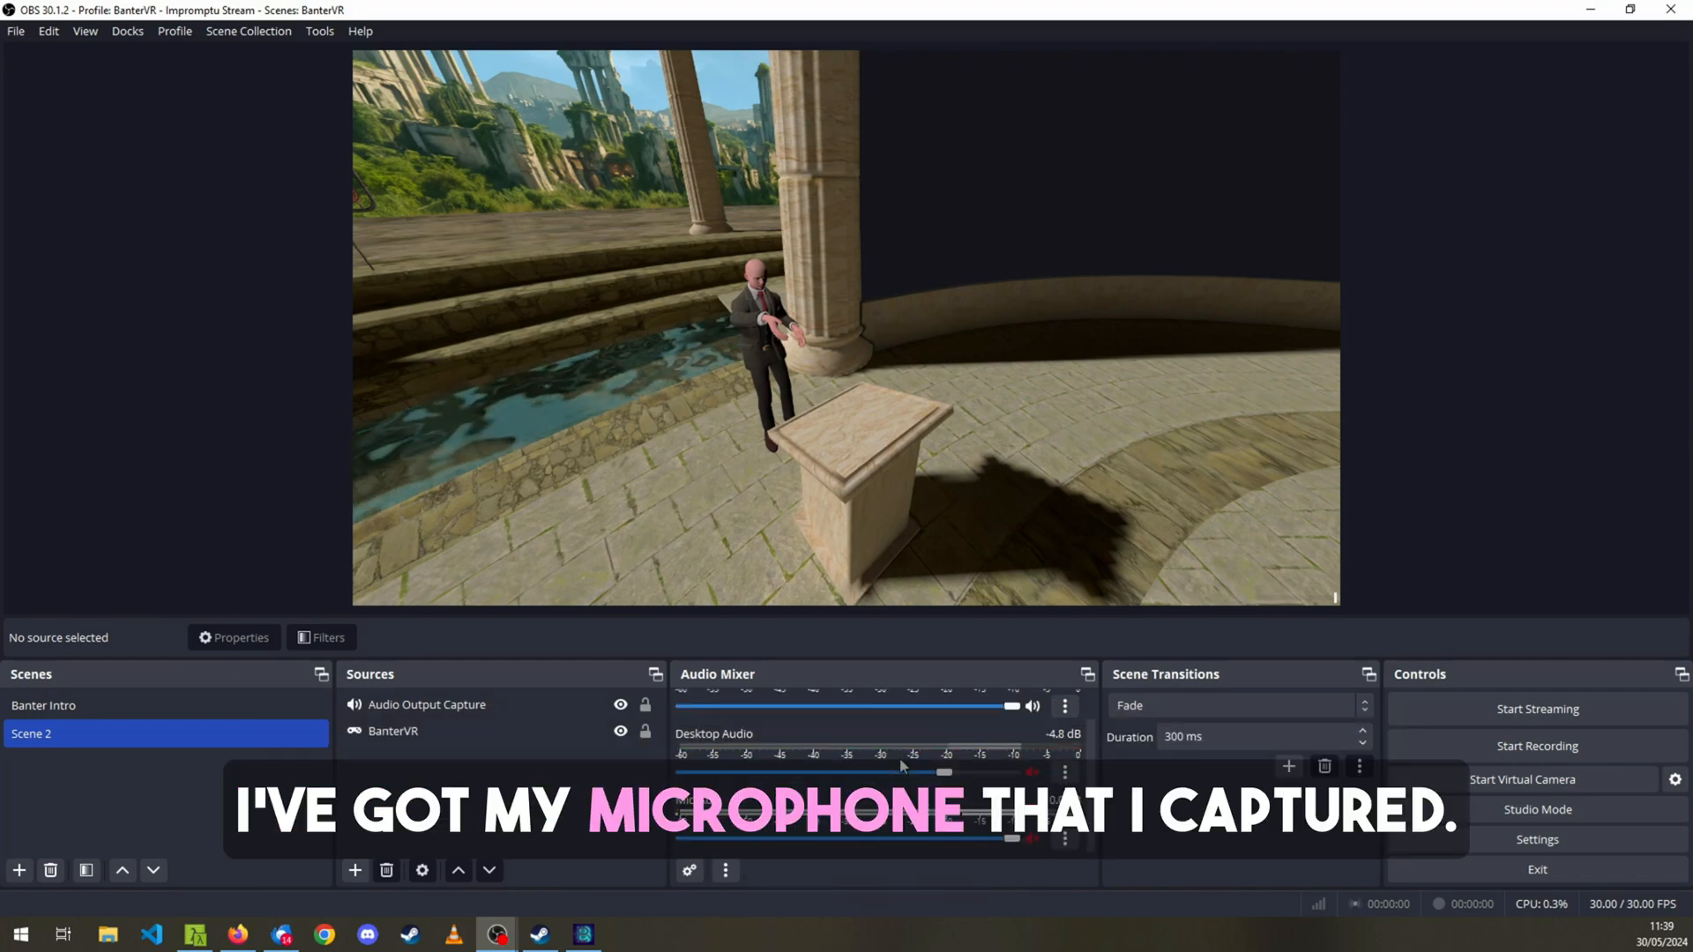
scroll(901, 766, "up", 1)
scroll(902, 766, "down", 1)
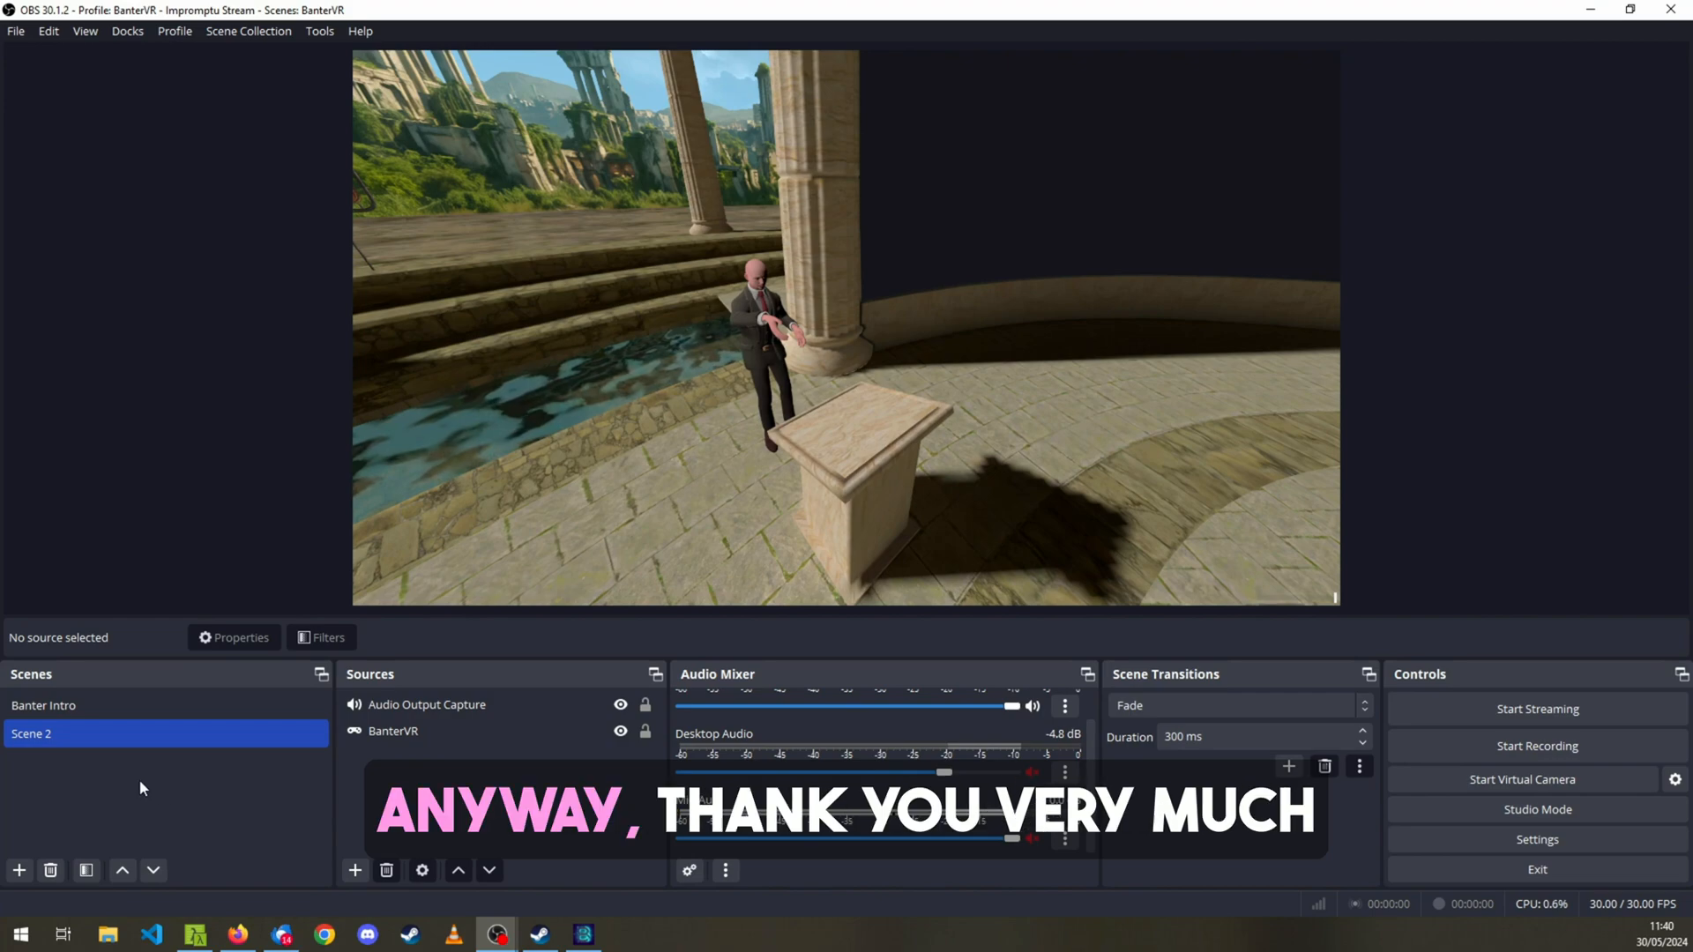
left_click(148, 695)
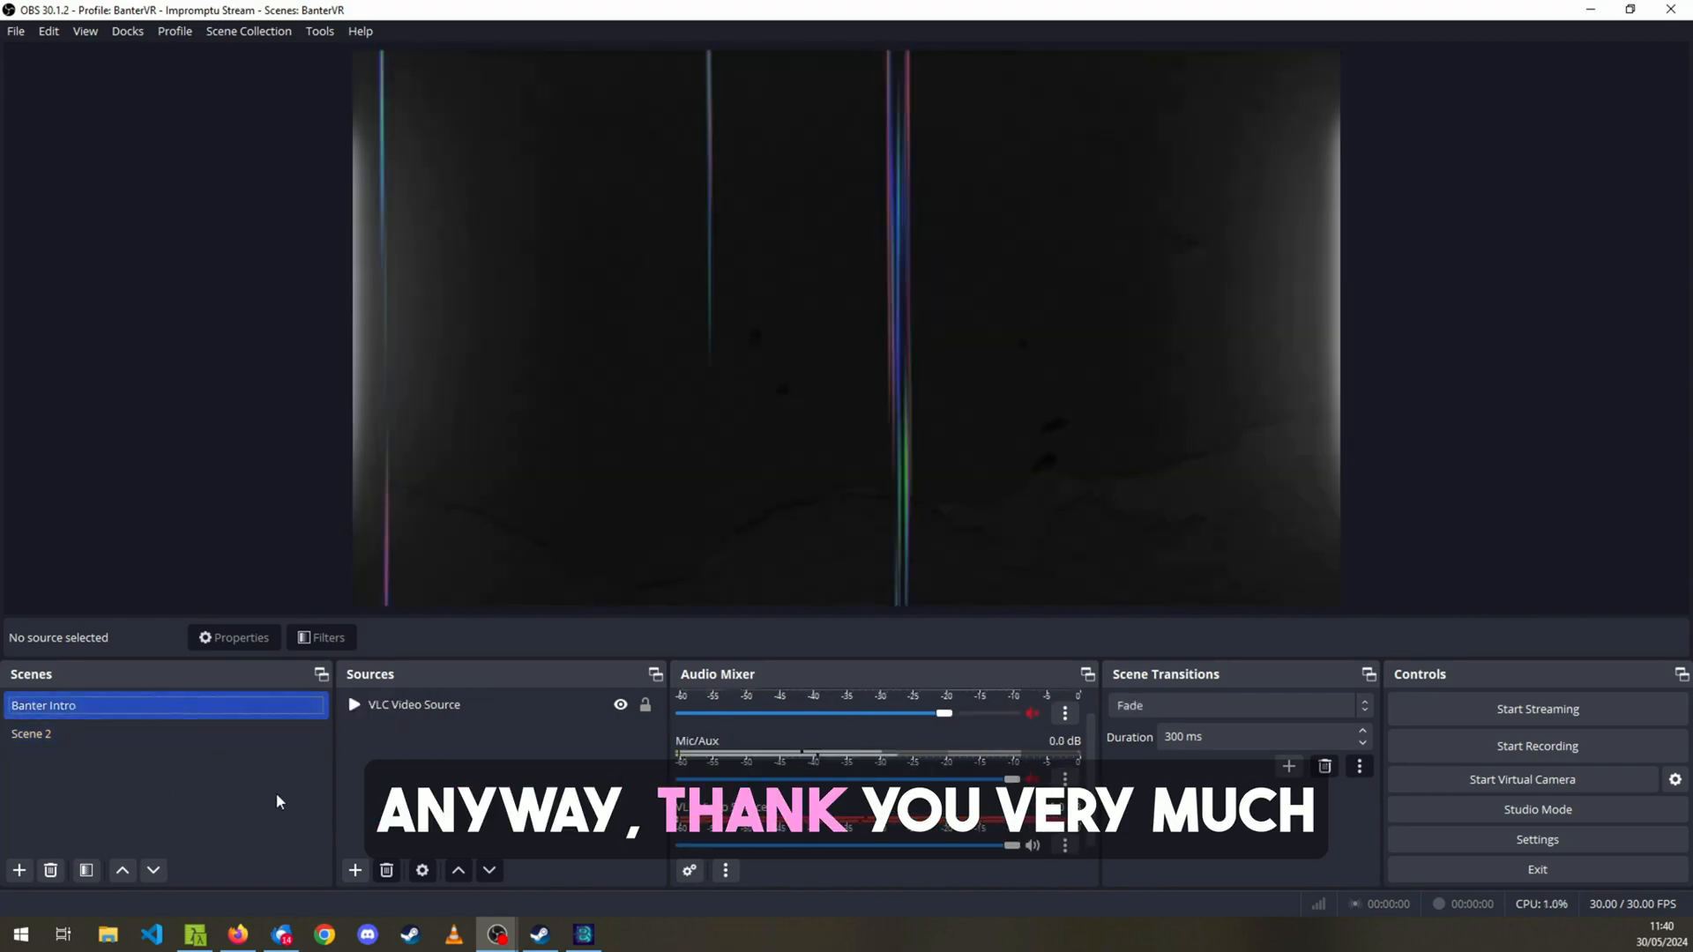